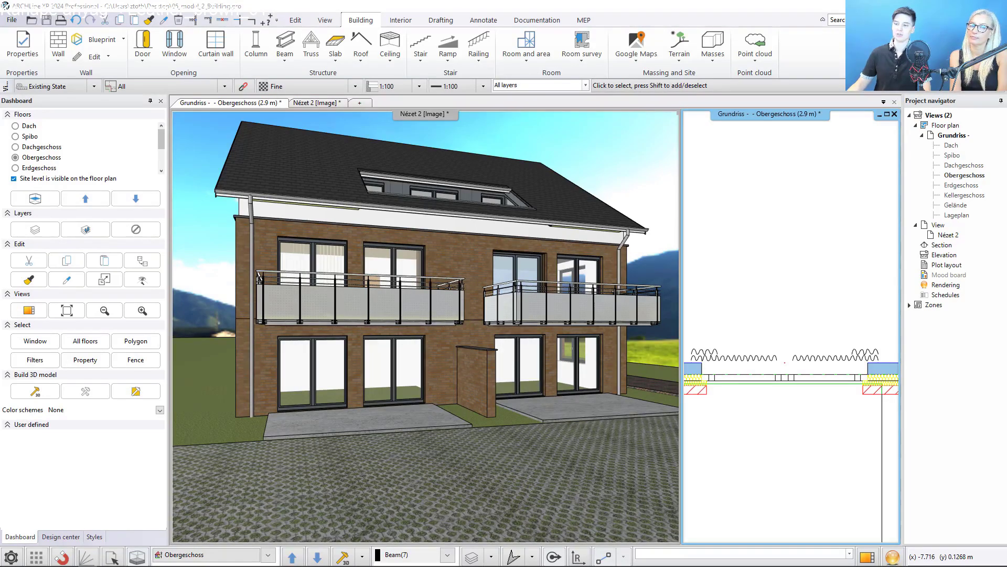
# Step through saved perspectives Nézet_01 and Nézet_03, ending on the Ajtó_01 balcony door view
pyautogui.click(469, 203)
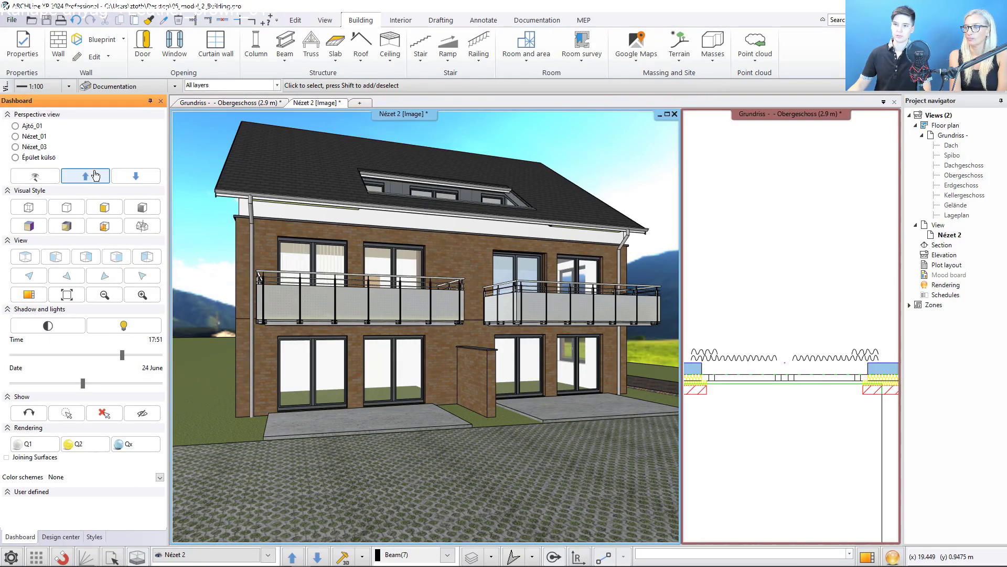
pyautogui.click(40, 136)
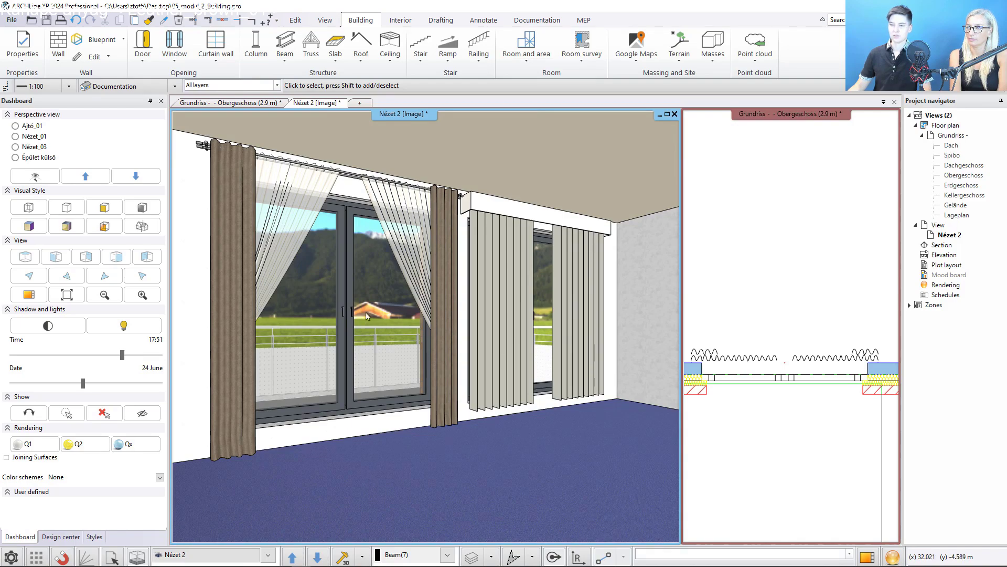
pyautogui.click(34, 147)
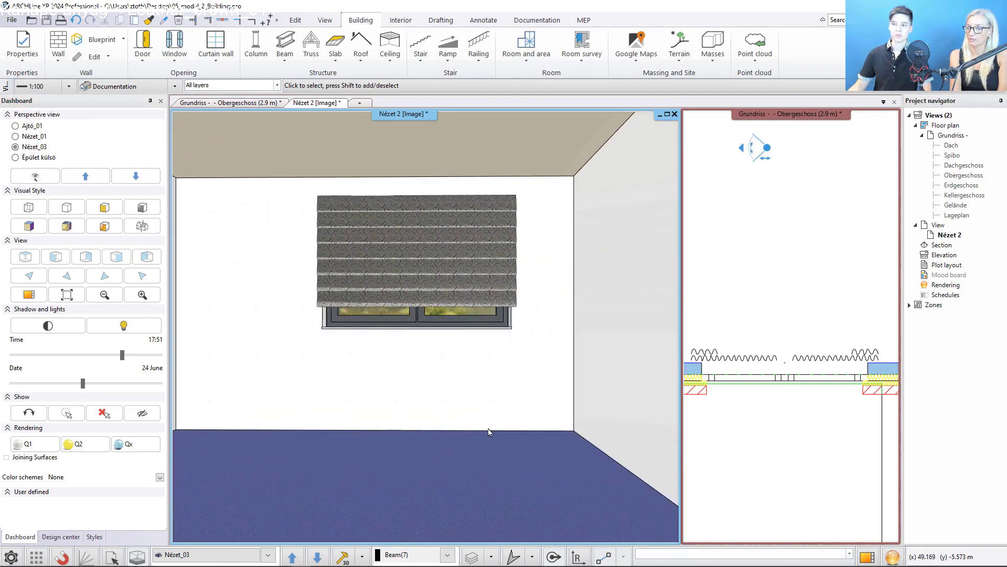
pyautogui.click(37, 127)
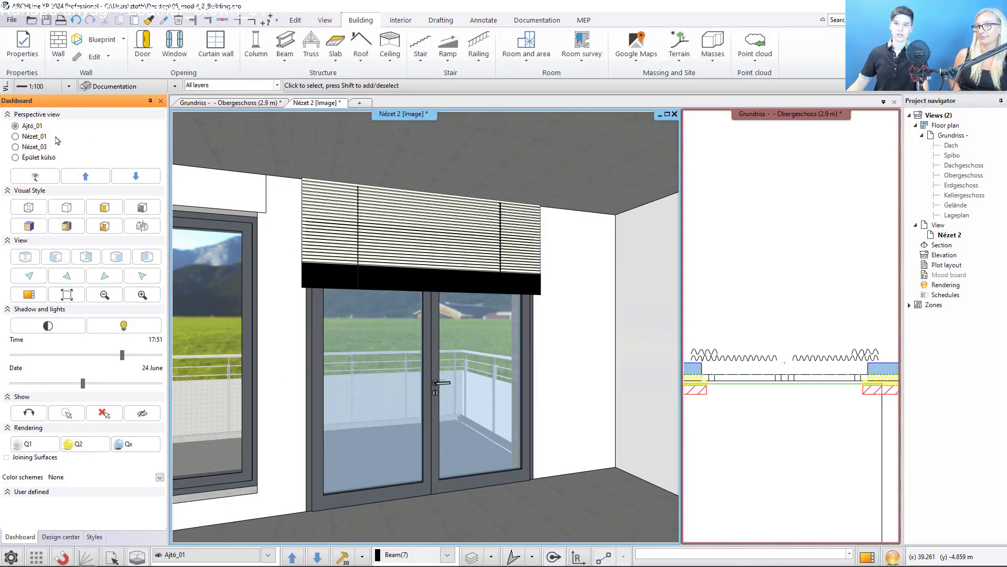
# Delete the existing curtain, including its sheer layer, from the left window in Nézet_01
pyautogui.click(39, 137)
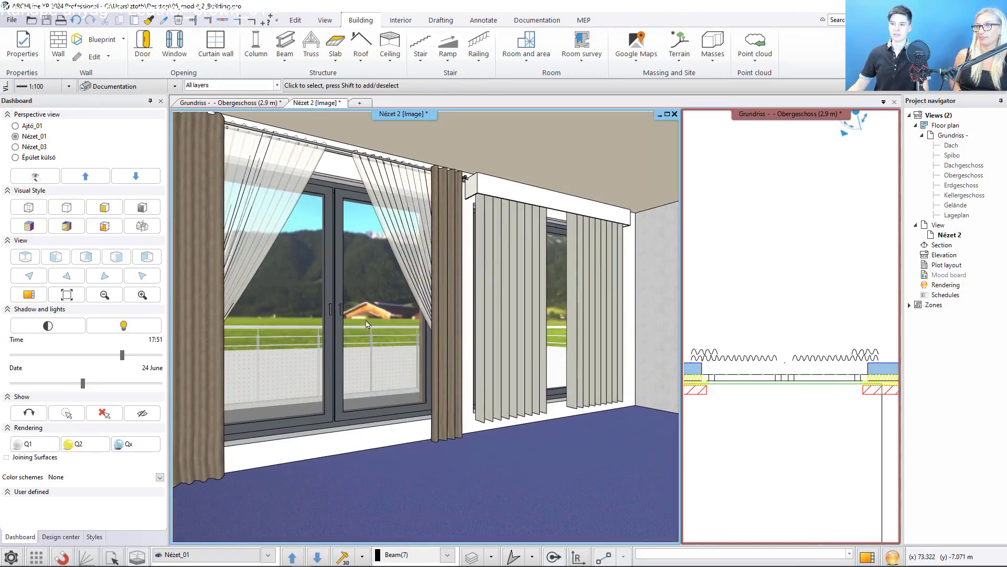
pyautogui.click(262, 285)
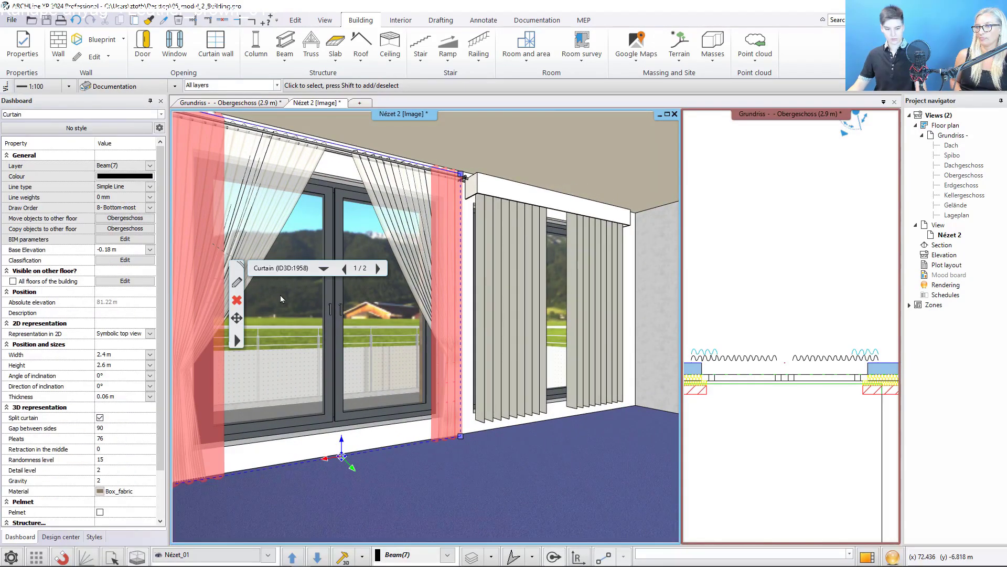
pyautogui.click(296, 231)
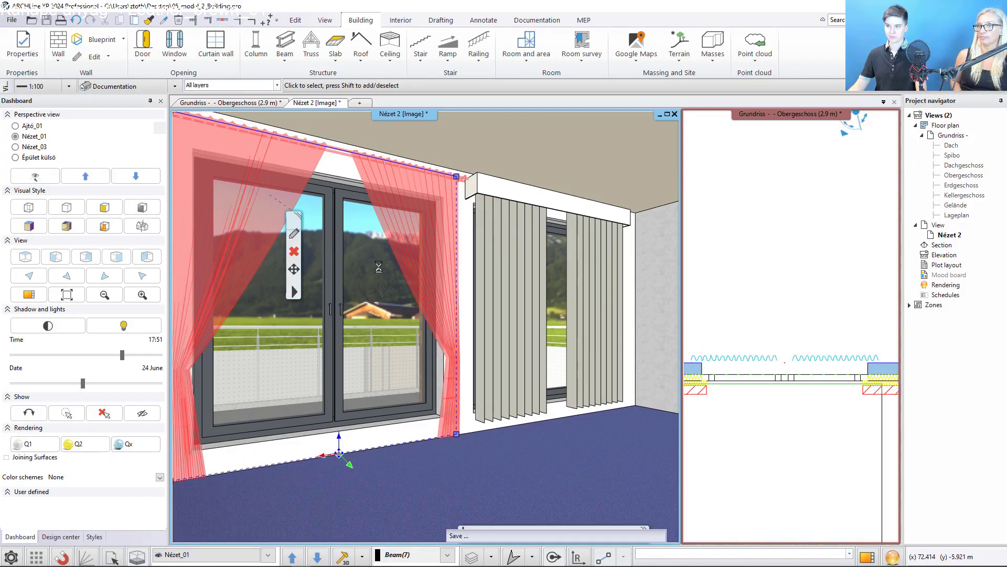
pyautogui.press('Delete')
# Bring up Interior soft furnishing choices with Place by opening switched on
pyautogui.scroll(-2, 383, 311)
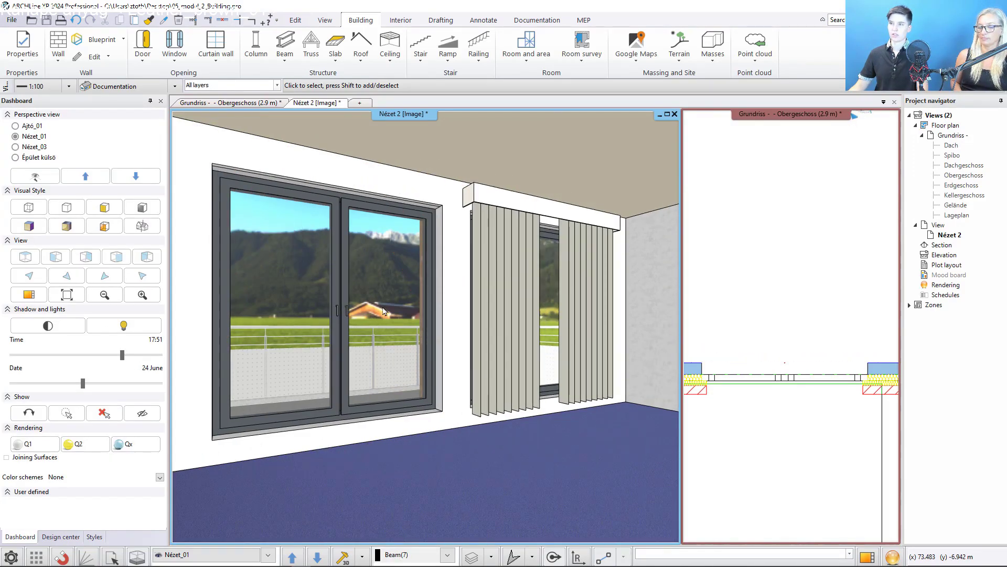
pyautogui.click(398, 20)
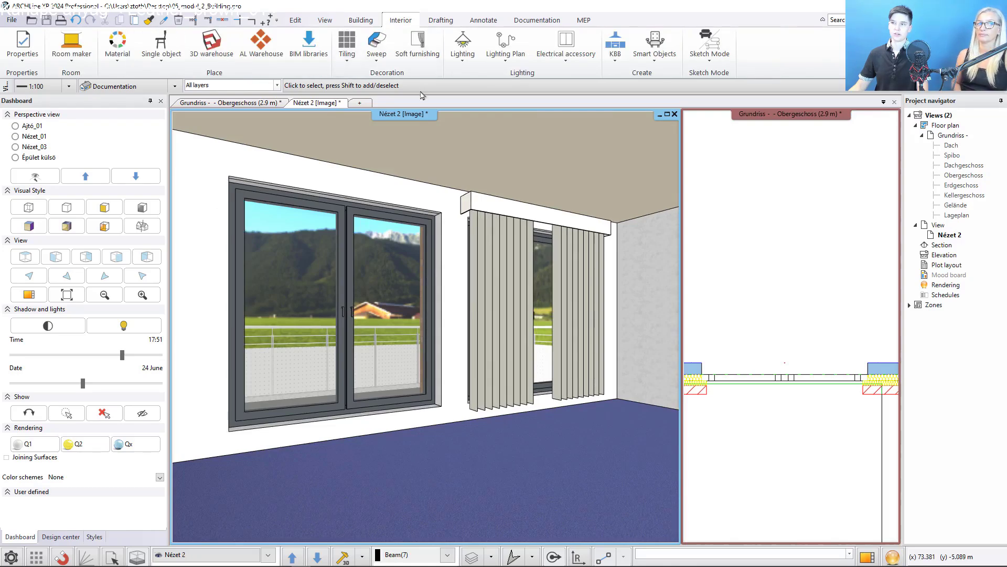
pyautogui.click(423, 54)
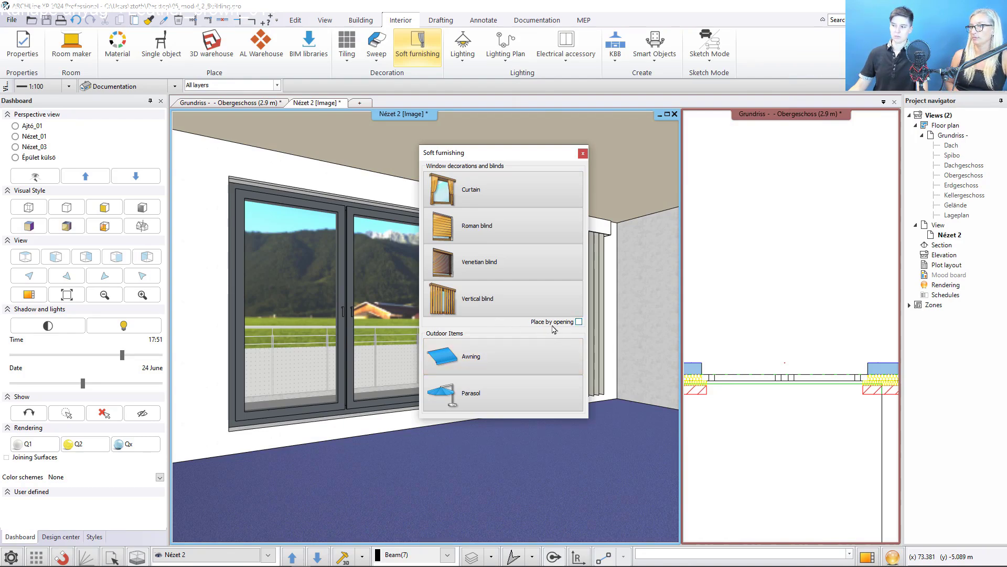
pyautogui.click(579, 322)
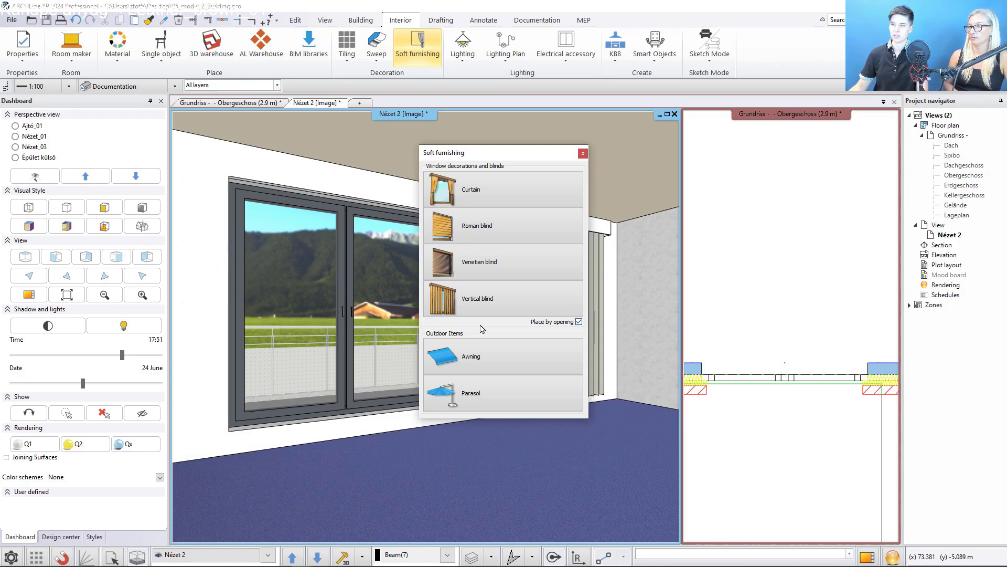
# Hang a curtain on the bare window opening with a Verona Double Curtain Rod pelmet
pyautogui.click(495, 200)
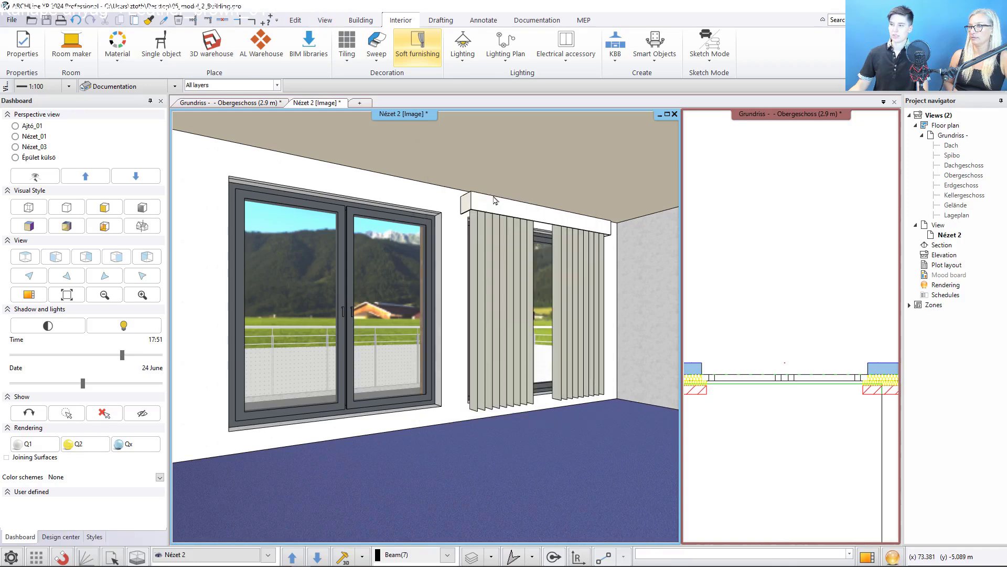
pyautogui.click(373, 308)
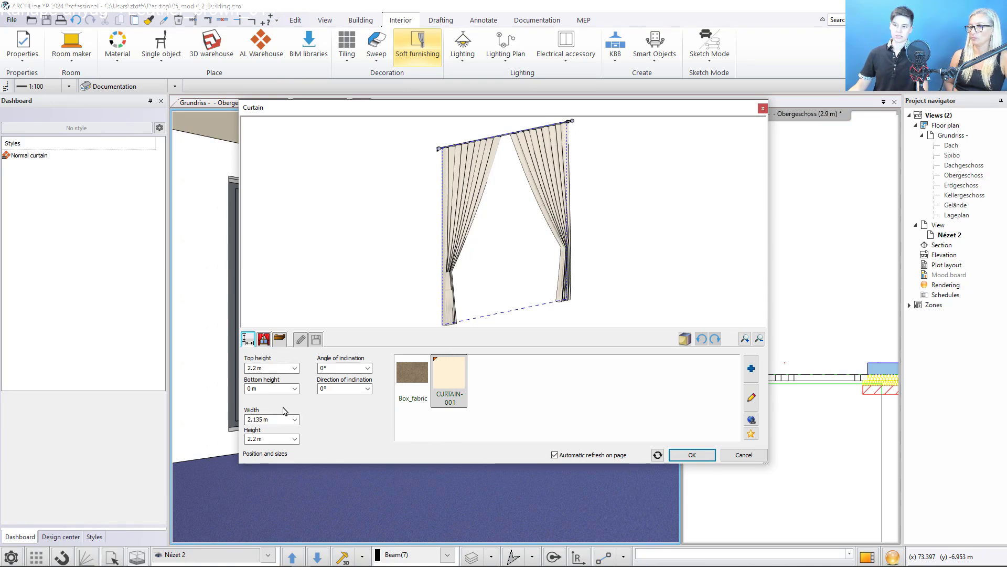
pyautogui.click(265, 340)
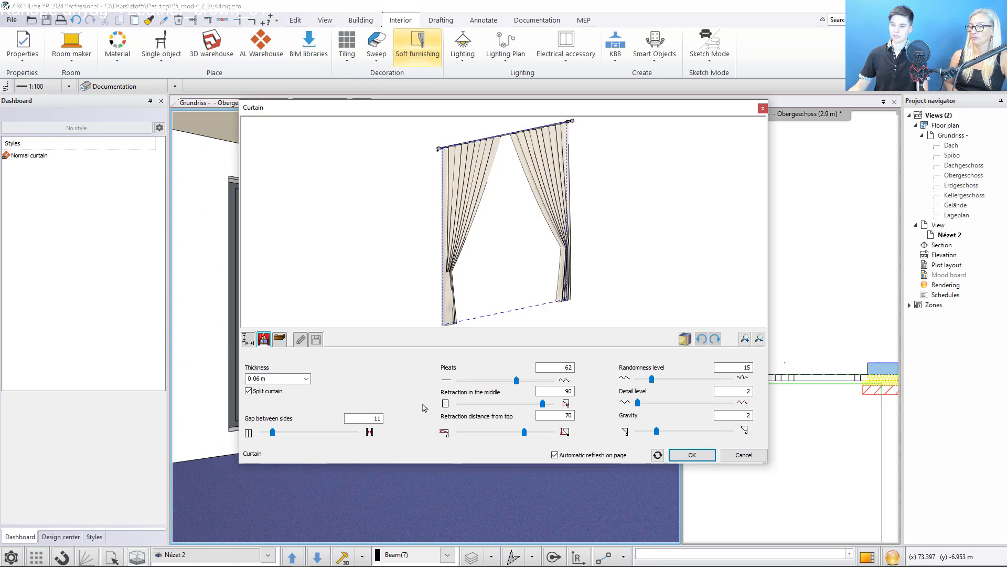
pyautogui.click(279, 339)
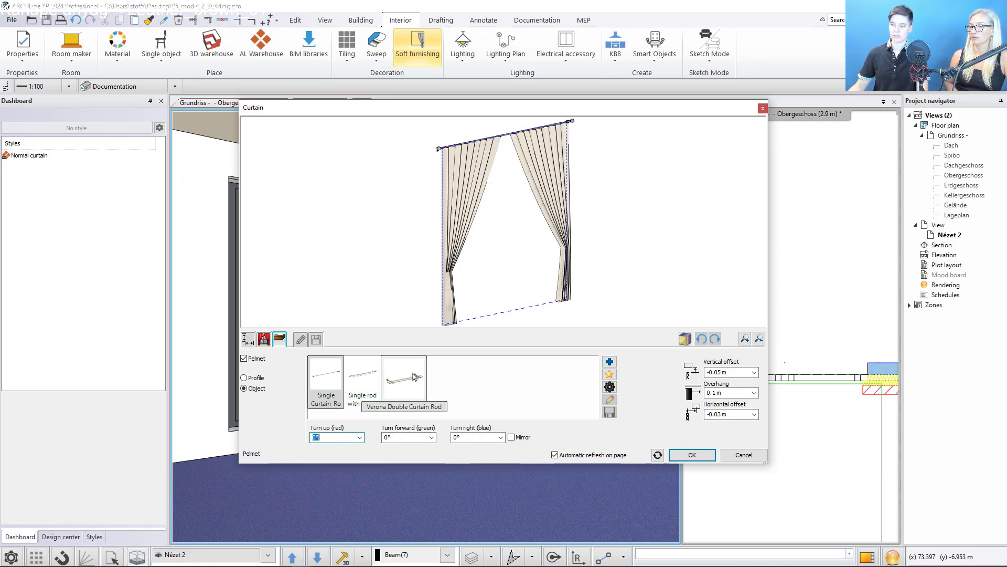
pyautogui.click(414, 377)
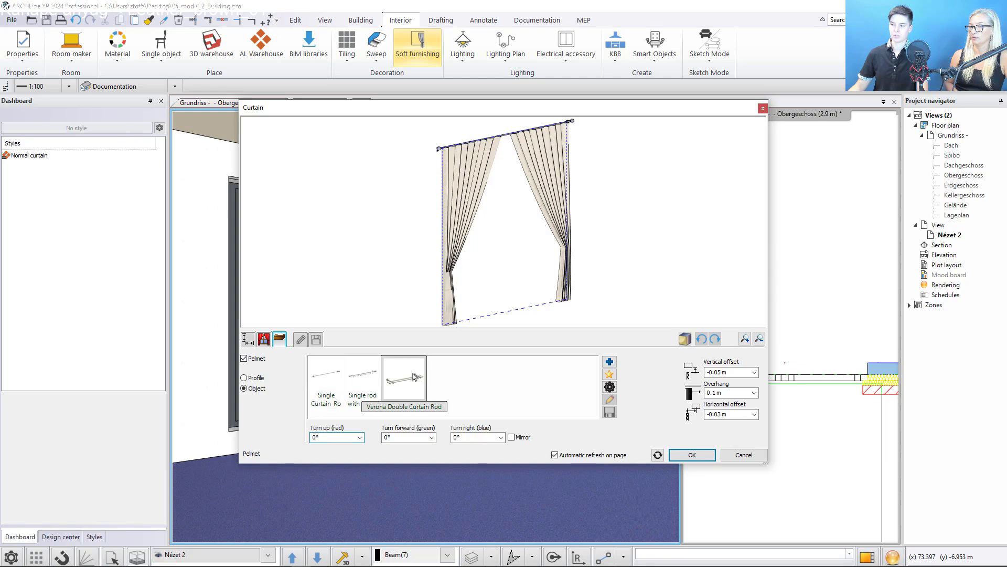
pyautogui.click(690, 456)
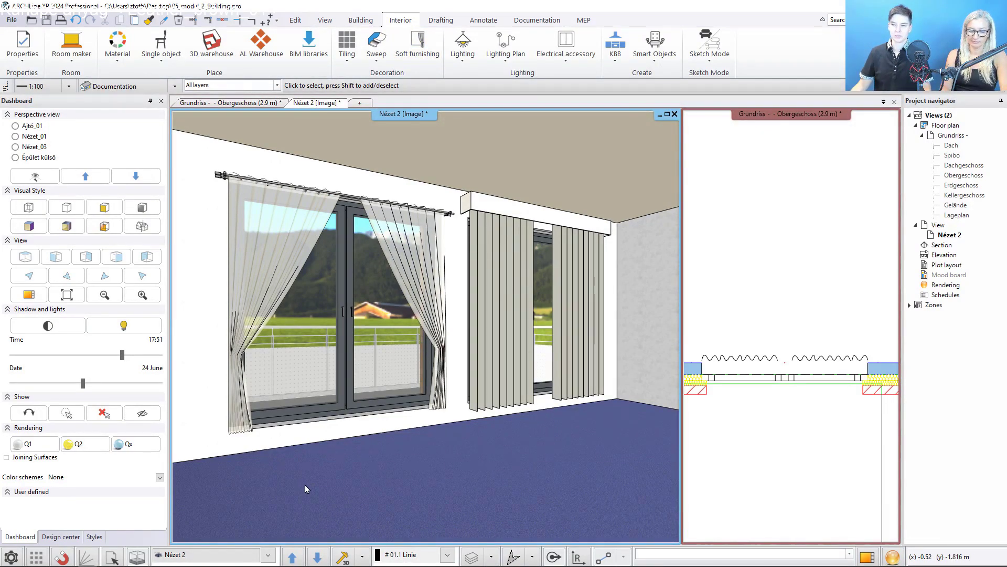
# Inspect the new curtain's properties, then the floor slab's height and base elevation
pyautogui.click(272, 267)
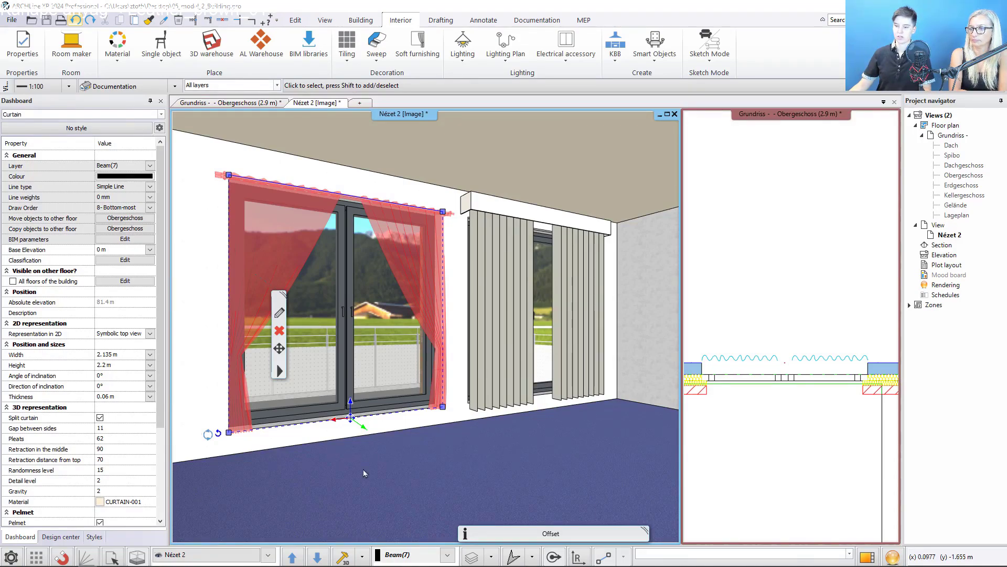
pyautogui.click(263, 488)
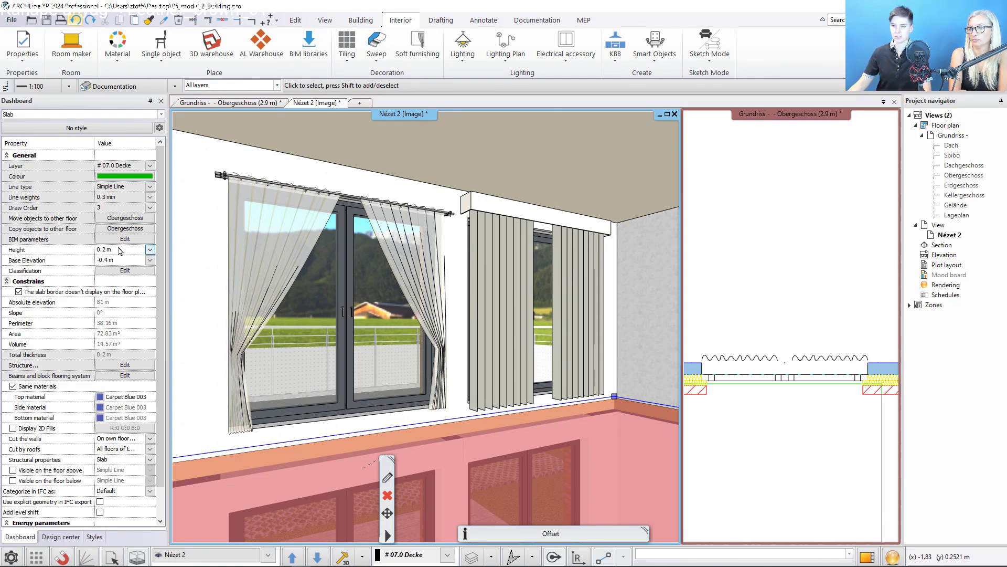
# Set the curtain's base elevation to -0.18 m, height to 2.6 m and width to 2.4 m
pyautogui.click(268, 277)
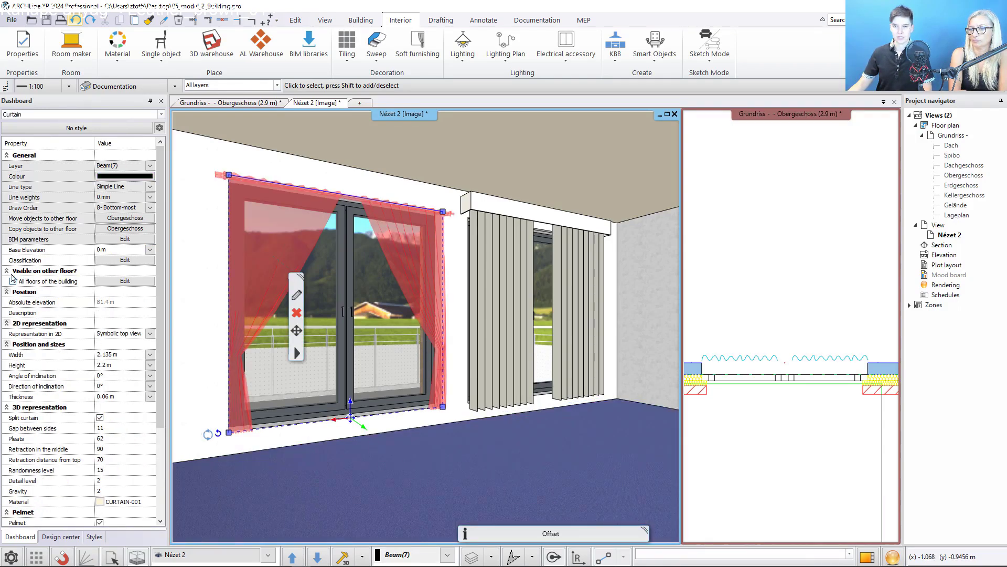
pyautogui.click(107, 250)
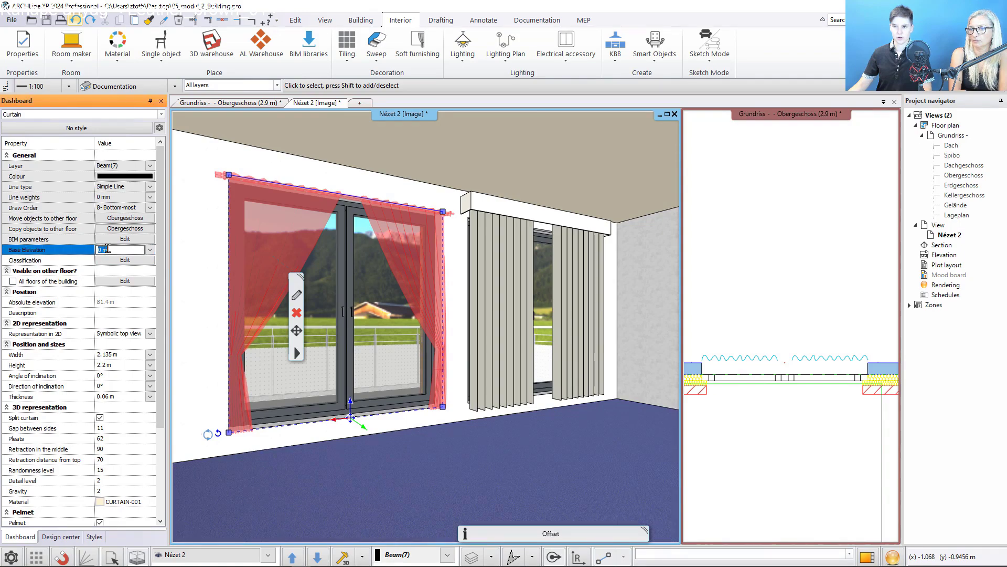
pyautogui.write('-0.18')
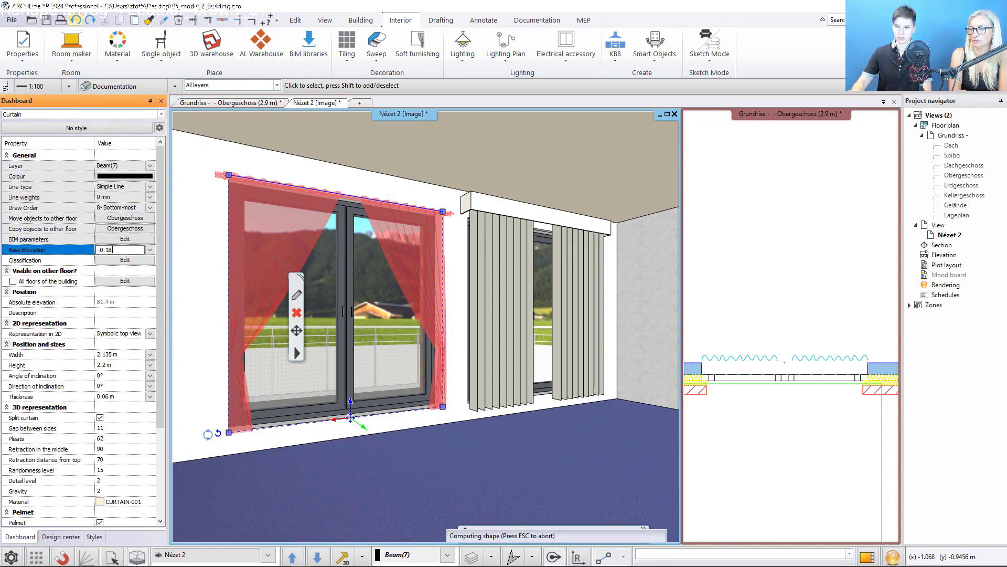
pyautogui.press('Return')
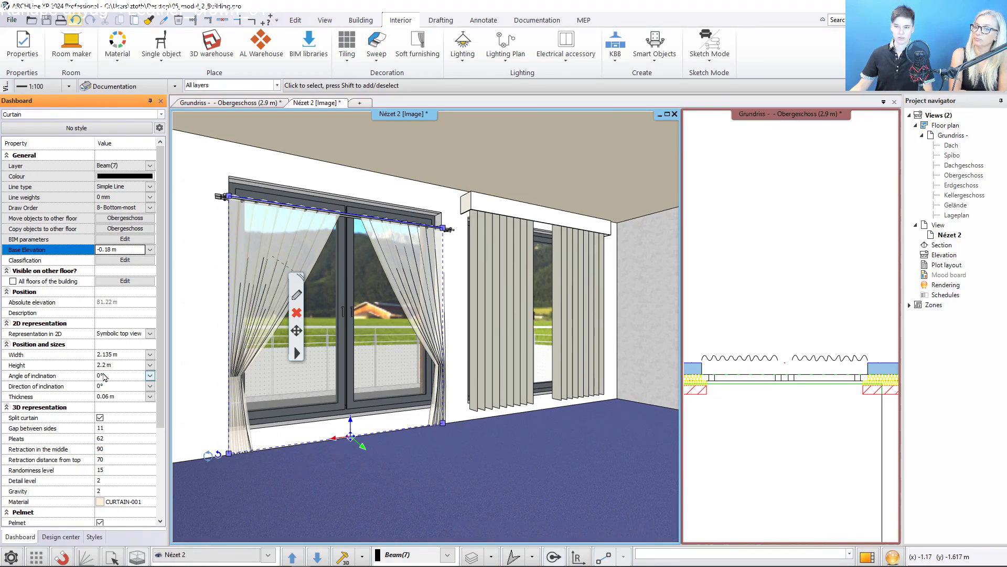
pyautogui.click(121, 365)
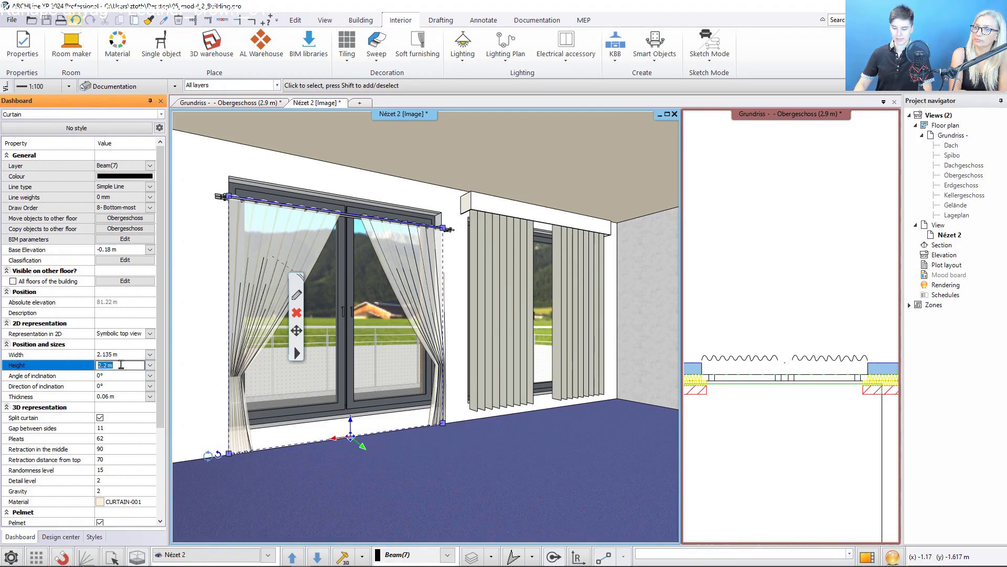
pyautogui.write('2.6')
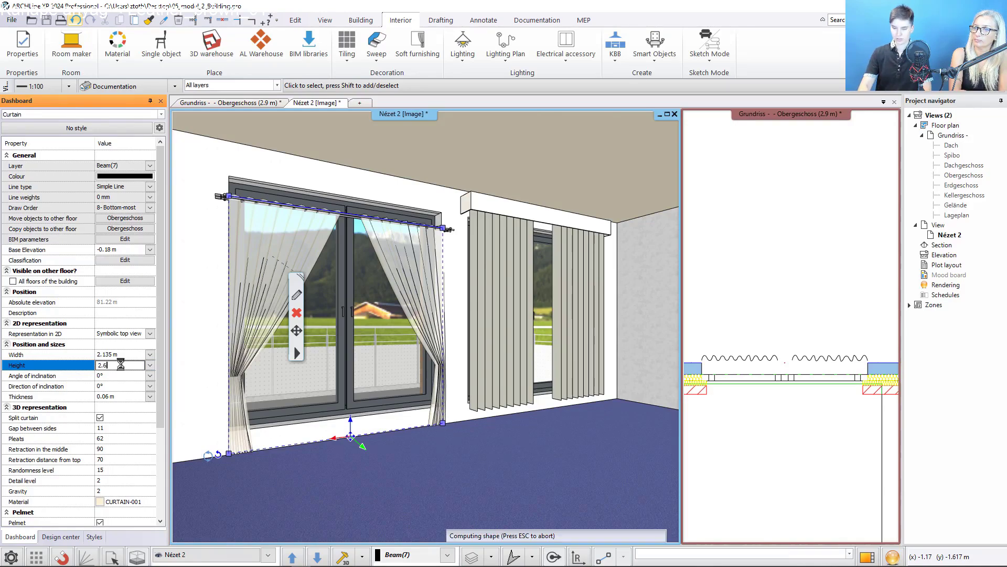
pyautogui.press('Return')
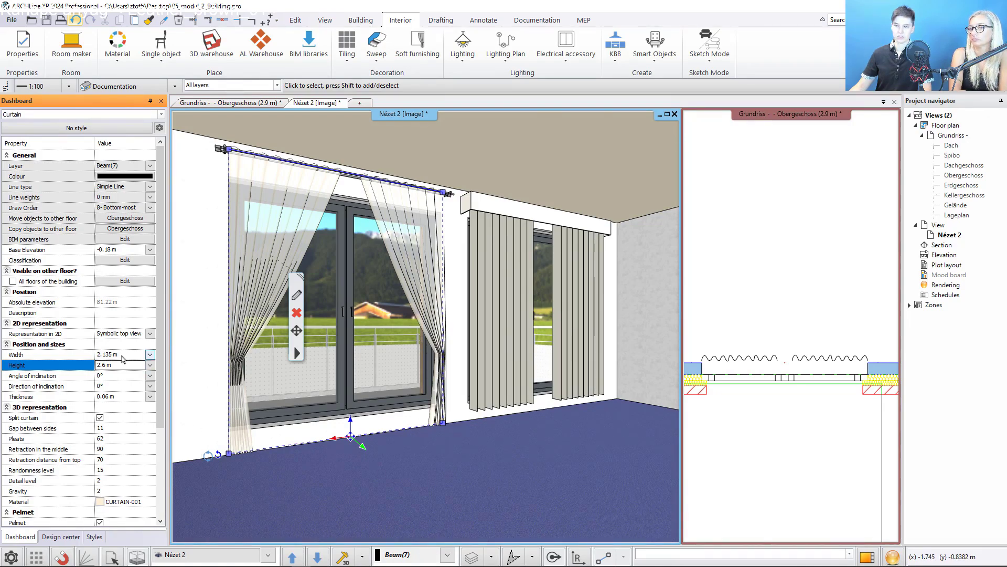
pyautogui.click(122, 355)
pyautogui.write('2.4')
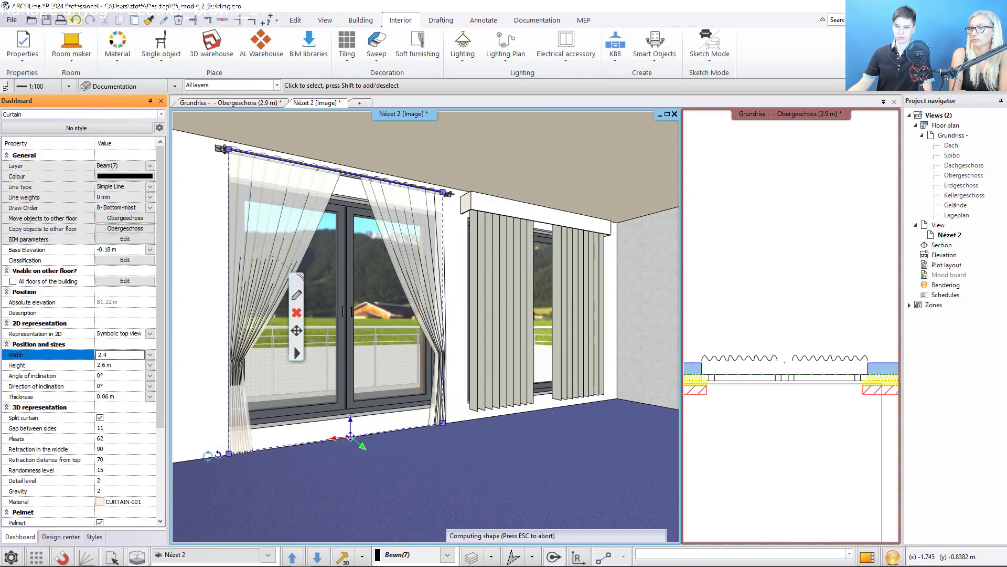
pyautogui.press('Return')
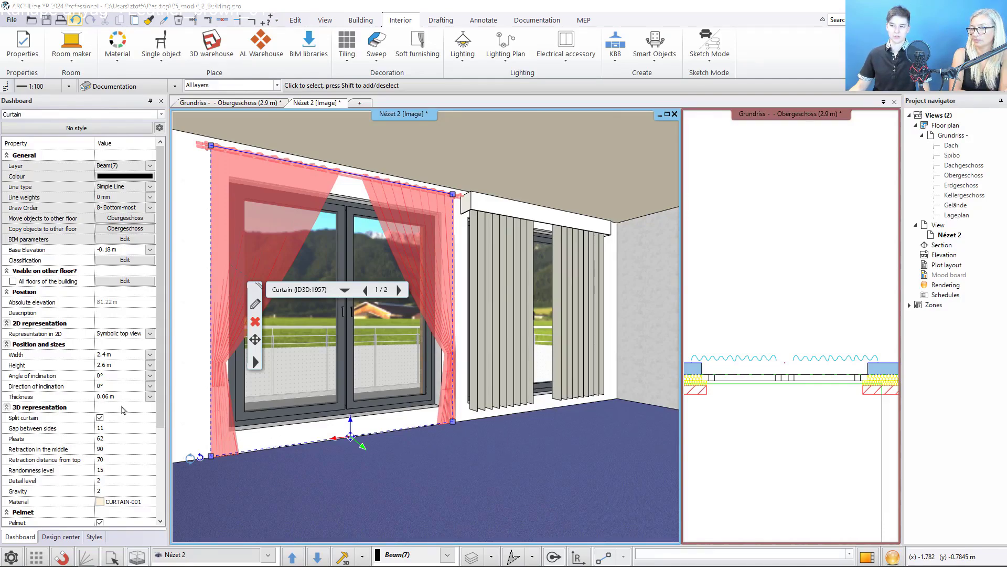
# Save the project and place a moved copy of the curtain at a 0.05 offset in the floor plan
pyautogui.hotkey('ctrl', 's')
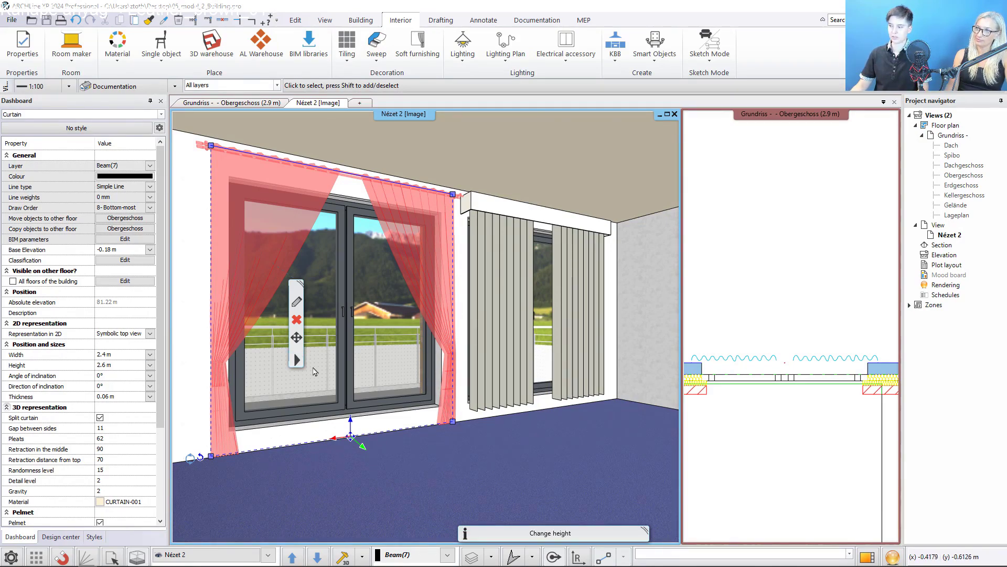
pyautogui.click(767, 362)
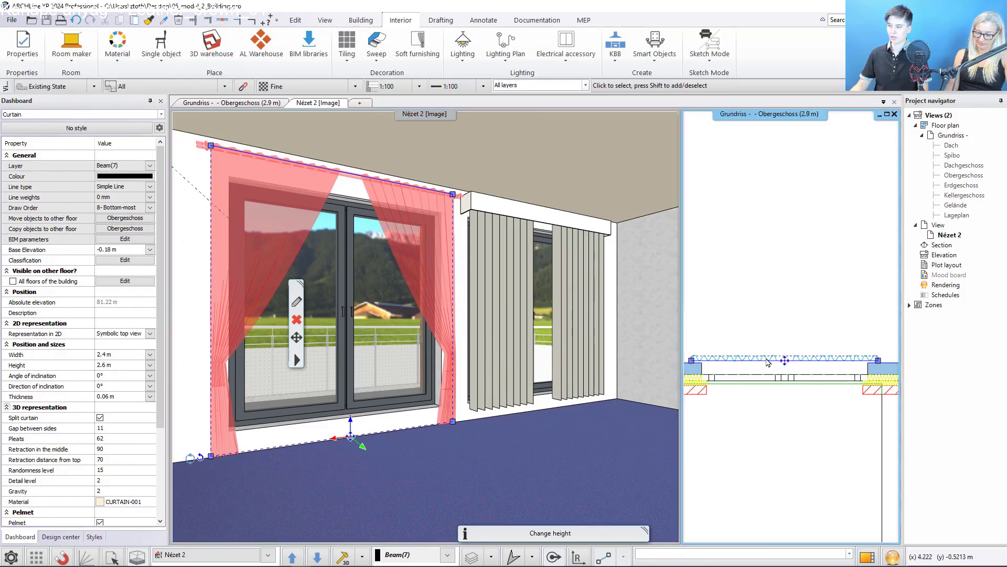
pyautogui.click(784, 363)
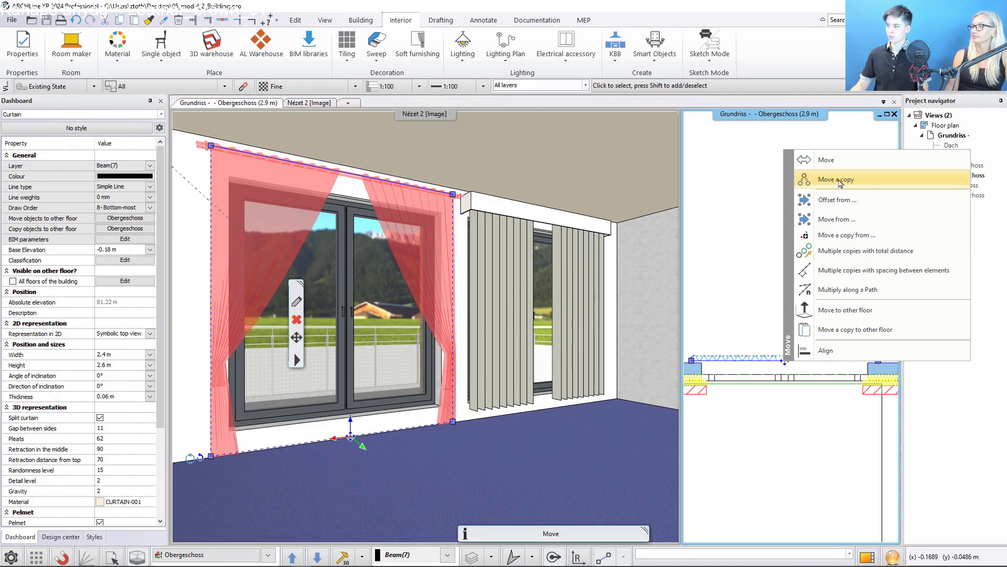
pyautogui.click(838, 180)
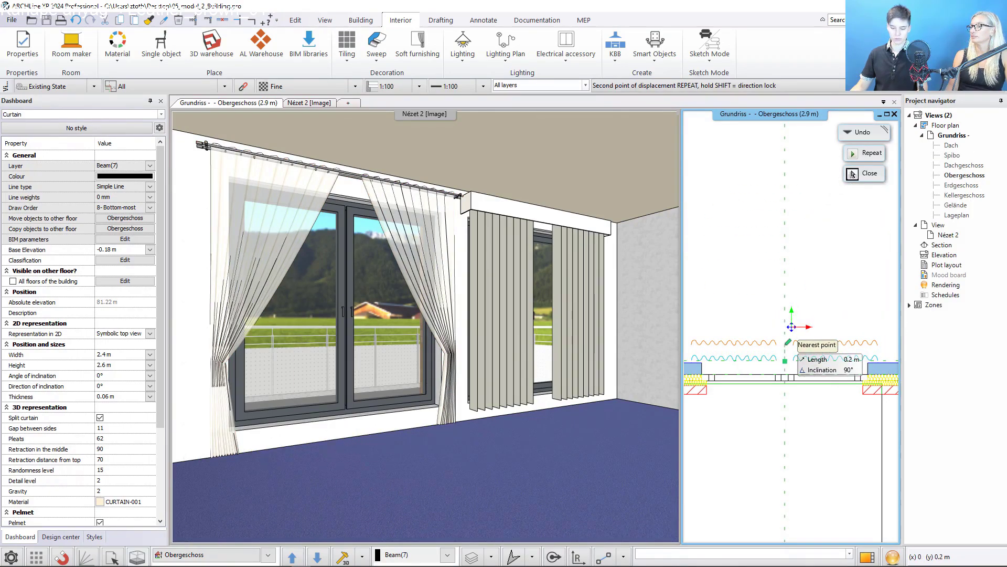
pyautogui.write('0.05')
pyautogui.press('Return')
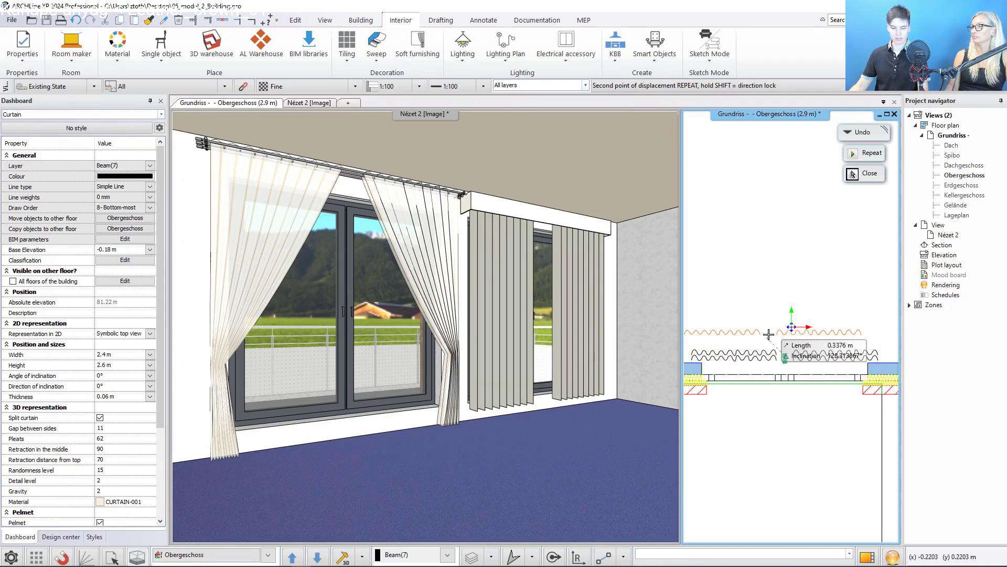
pyautogui.click(853, 175)
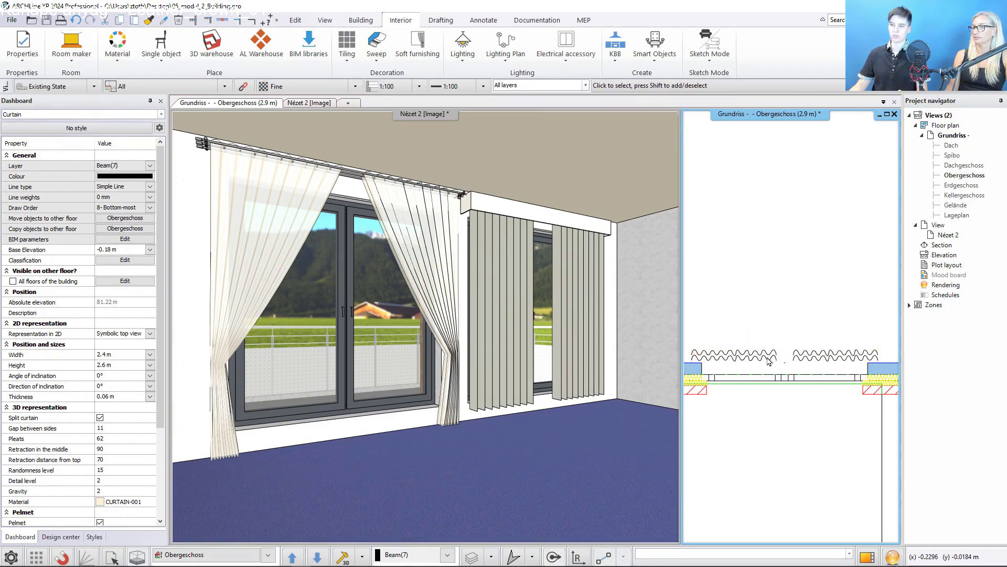
pyautogui.click(267, 255)
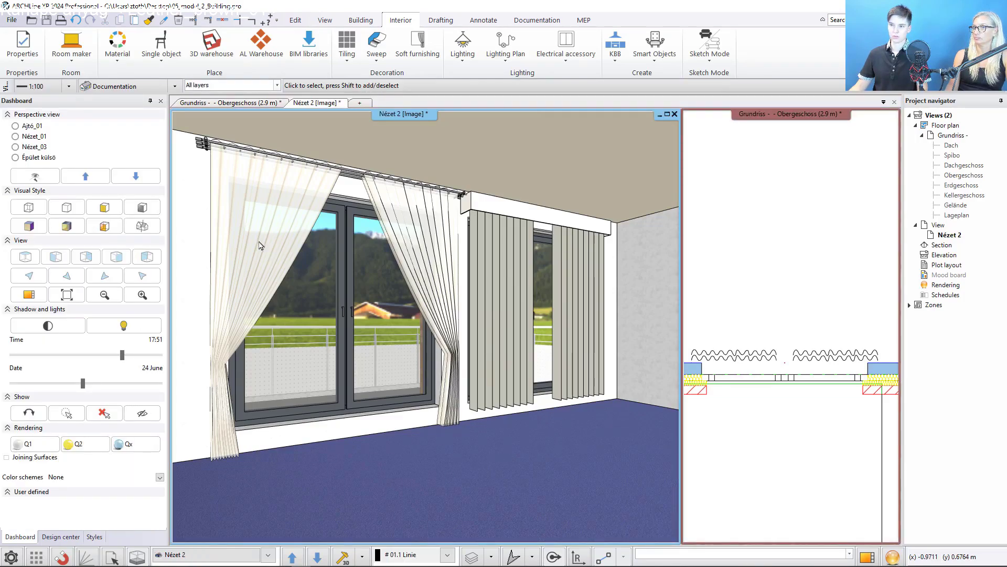
# Make the front curtain Box_fabric with 54 pleats, retraction 0, side gap 85 and no pelmet
pyautogui.click(269, 261)
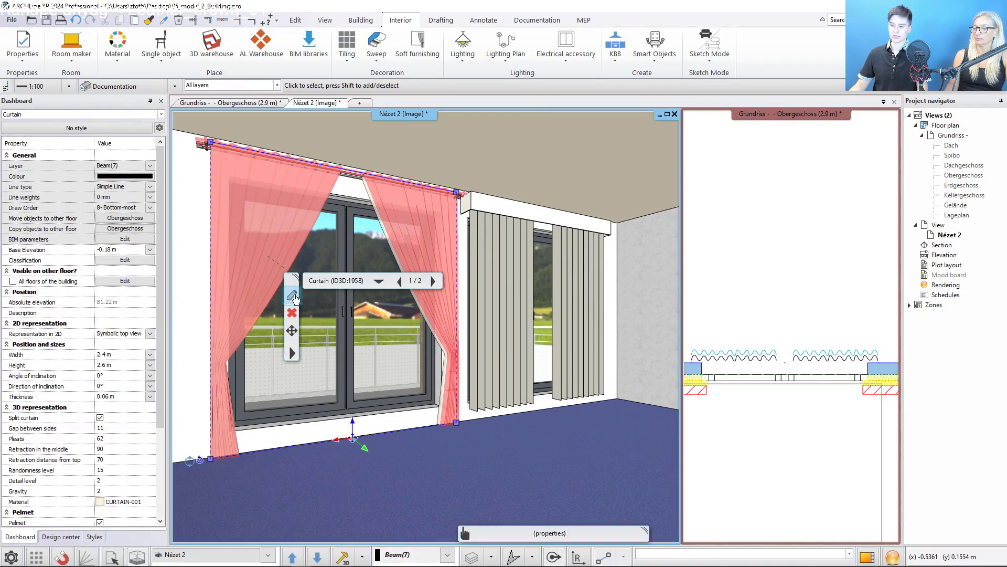
pyautogui.click(293, 296)
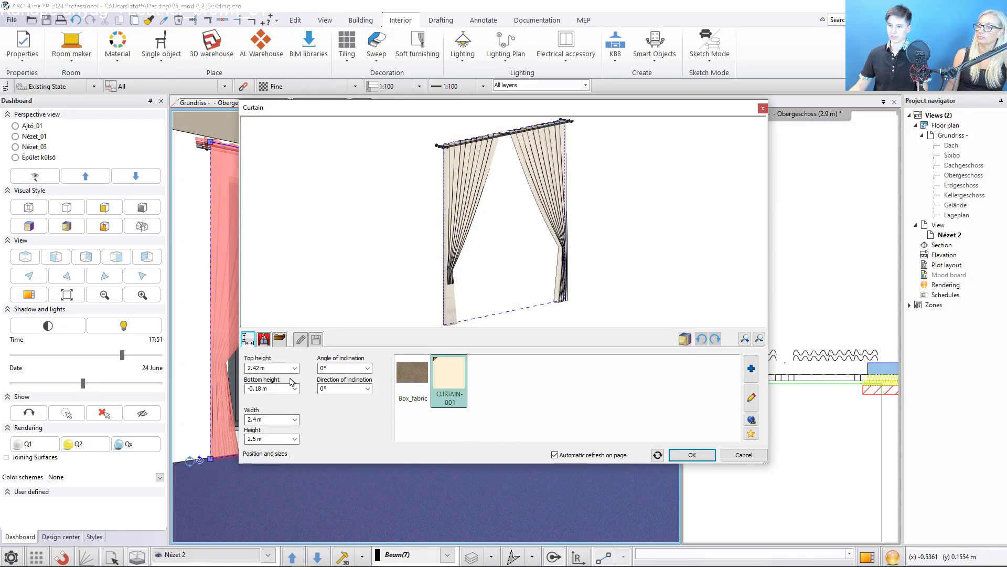
pyautogui.click(415, 376)
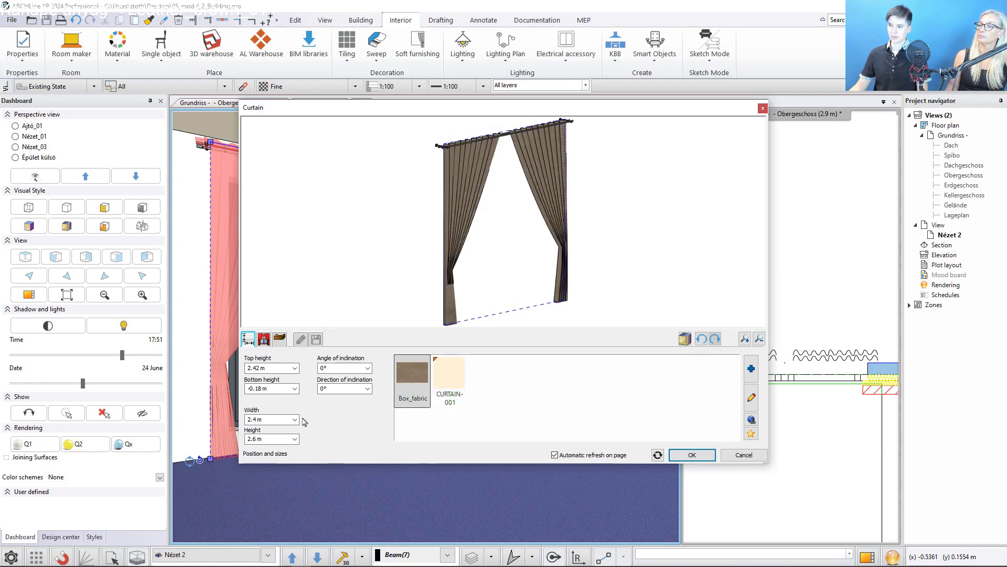
pyautogui.click(265, 339)
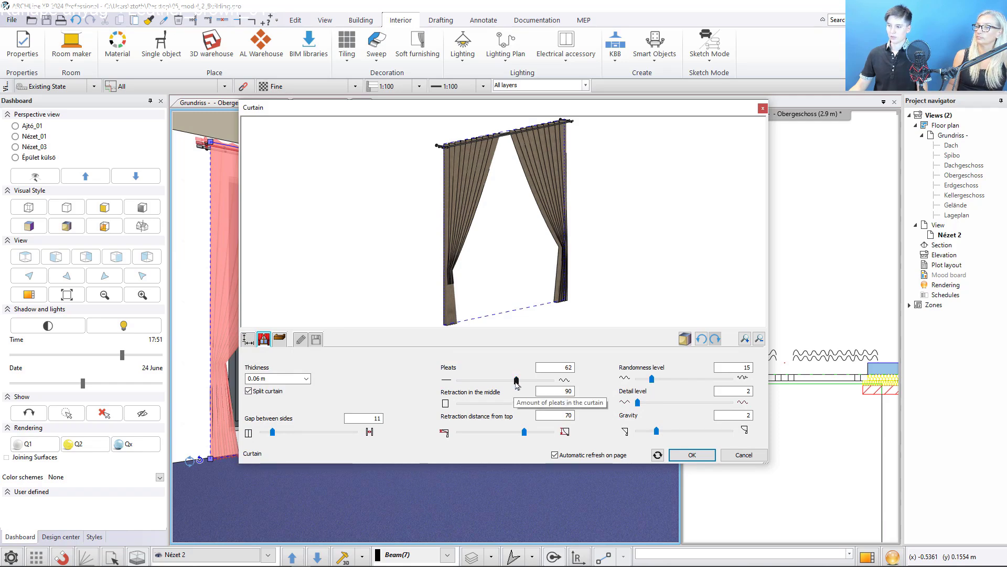
pyautogui.moveTo(515, 382); pyautogui.dragTo(459, 407)
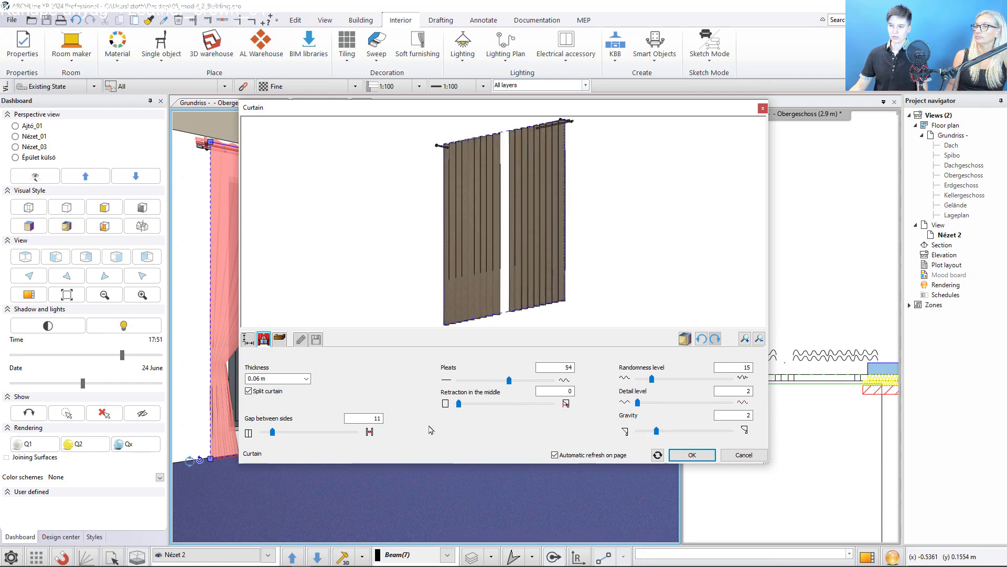
pyautogui.moveTo(273, 432); pyautogui.dragTo(343, 442)
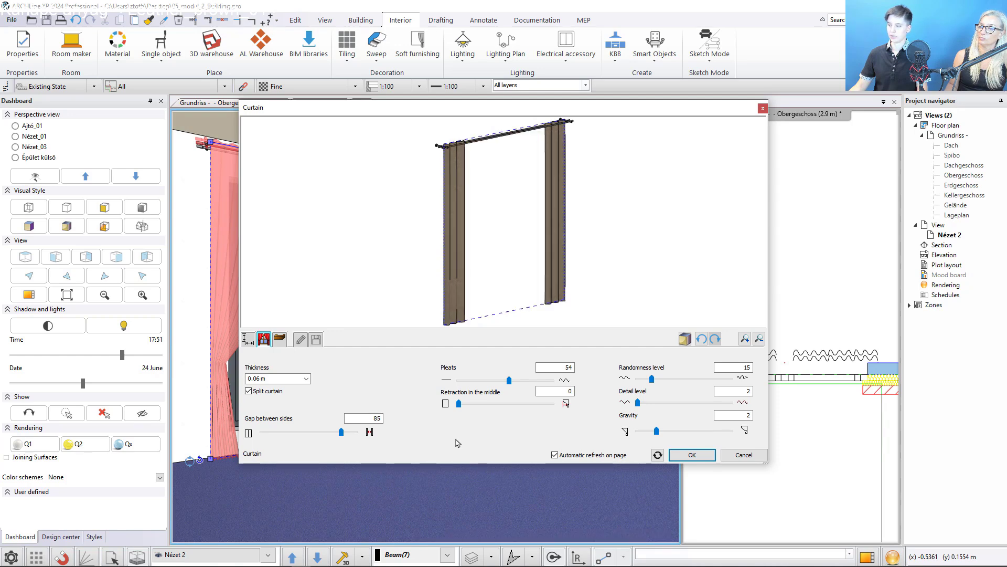
pyautogui.click(280, 340)
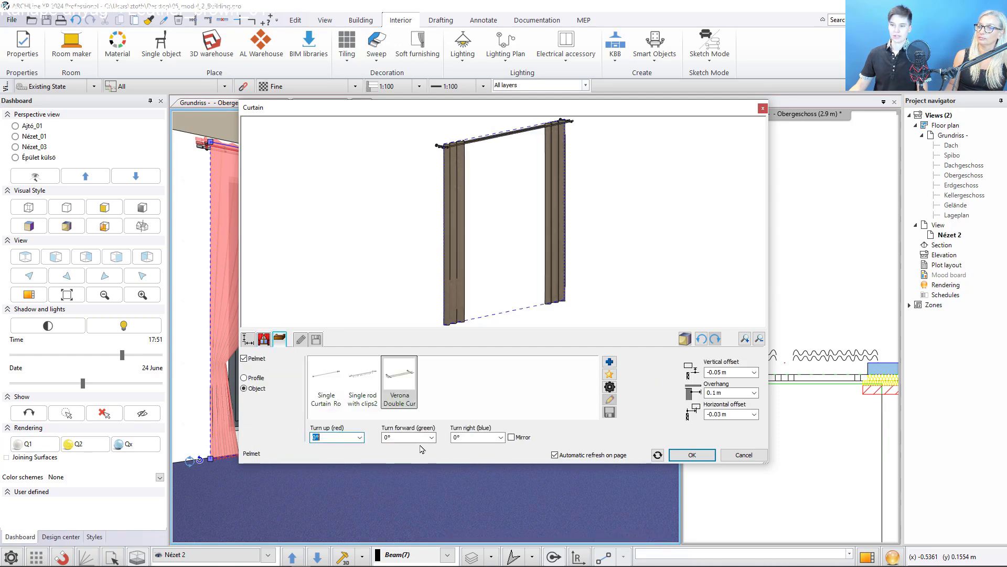
pyautogui.click(244, 358)
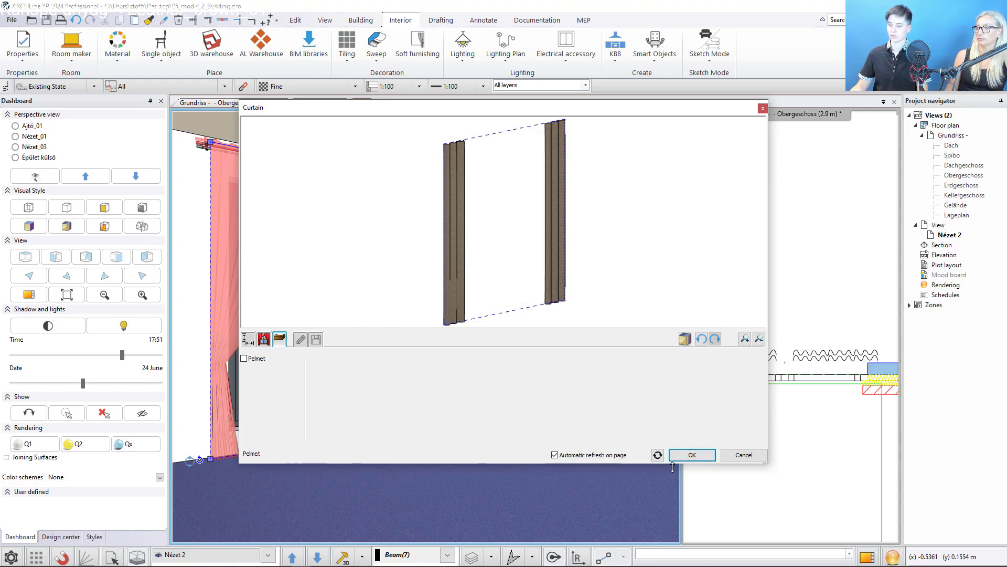
pyautogui.click(692, 454)
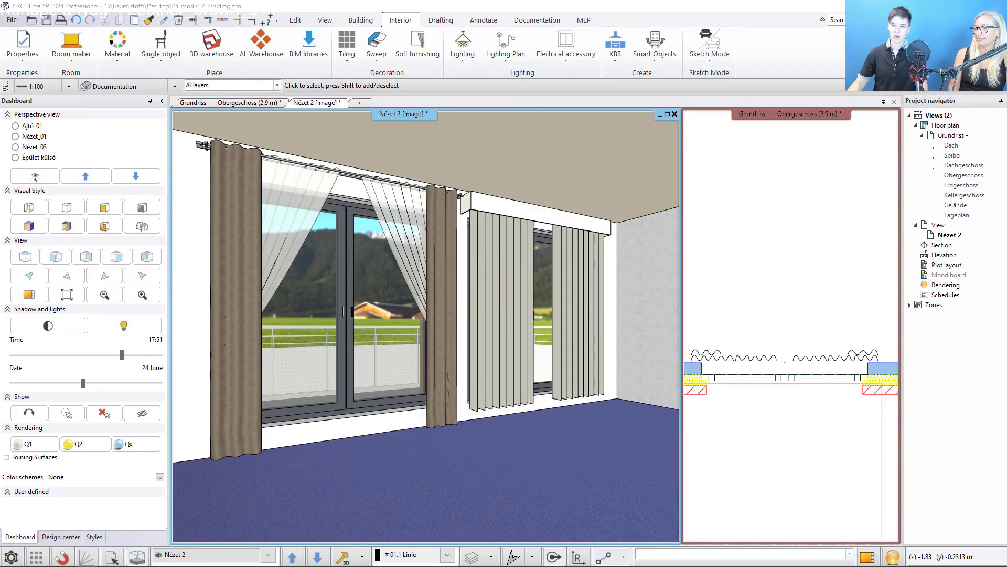
# Replace the right window's old vertical blinds with a new Cream_01 vertical blind
pyautogui.click(502, 304)
pyautogui.press('Delete')
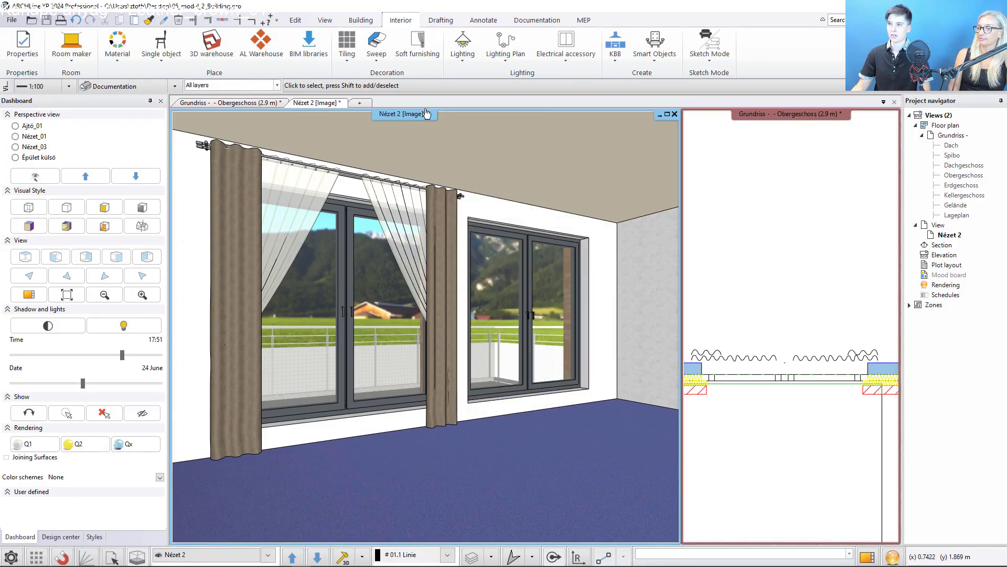
pyautogui.click(428, 59)
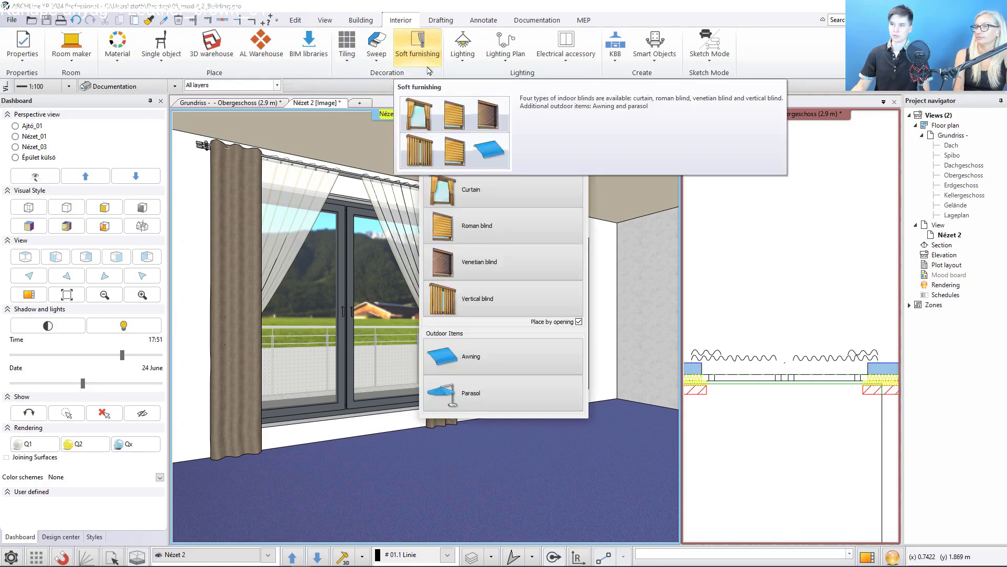
pyautogui.click(462, 307)
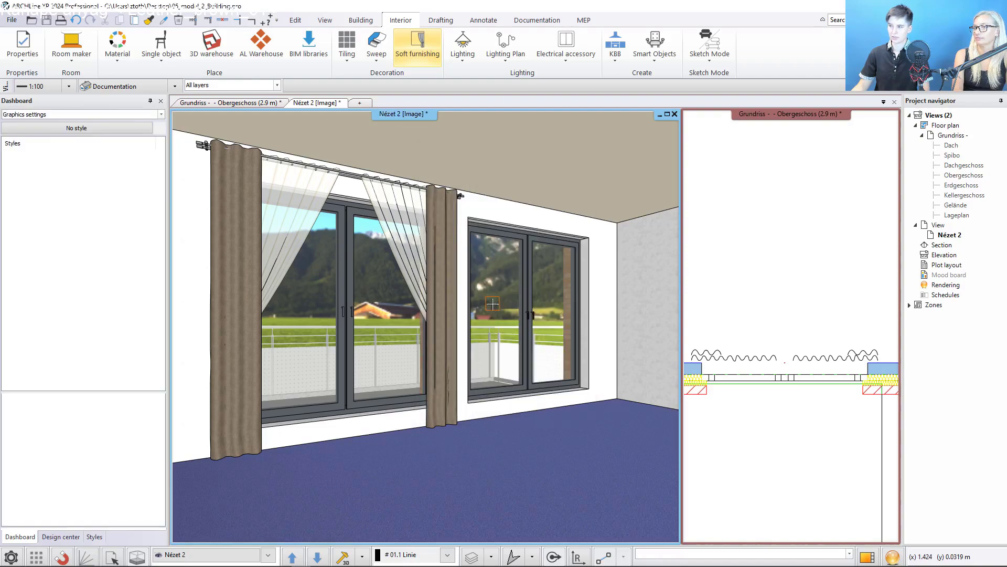
pyautogui.click(499, 304)
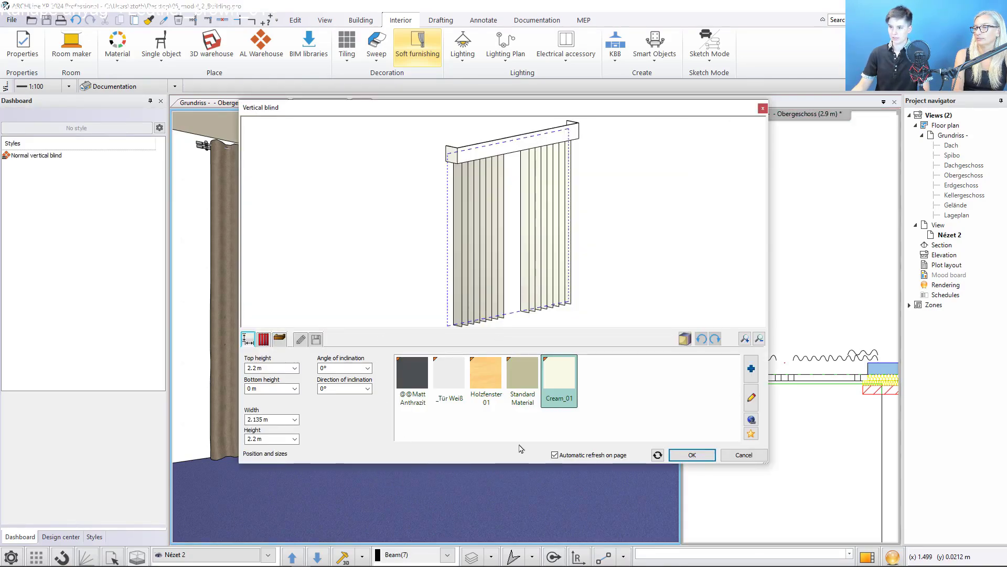
pyautogui.click(693, 455)
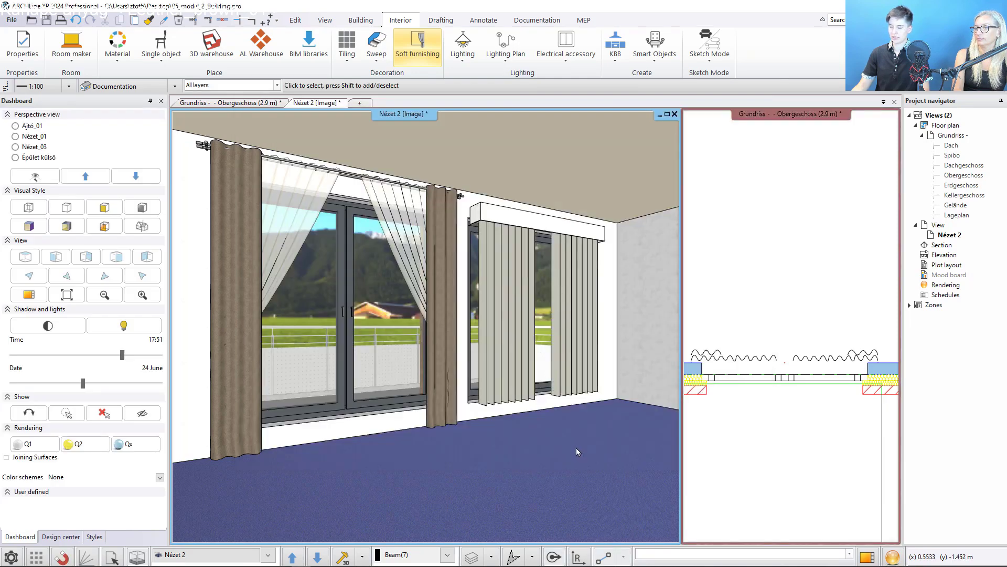
# Set the vertical blind to base elevation -0.05 m, height 2.35 m and width 2.4 m
pyautogui.click(517, 334)
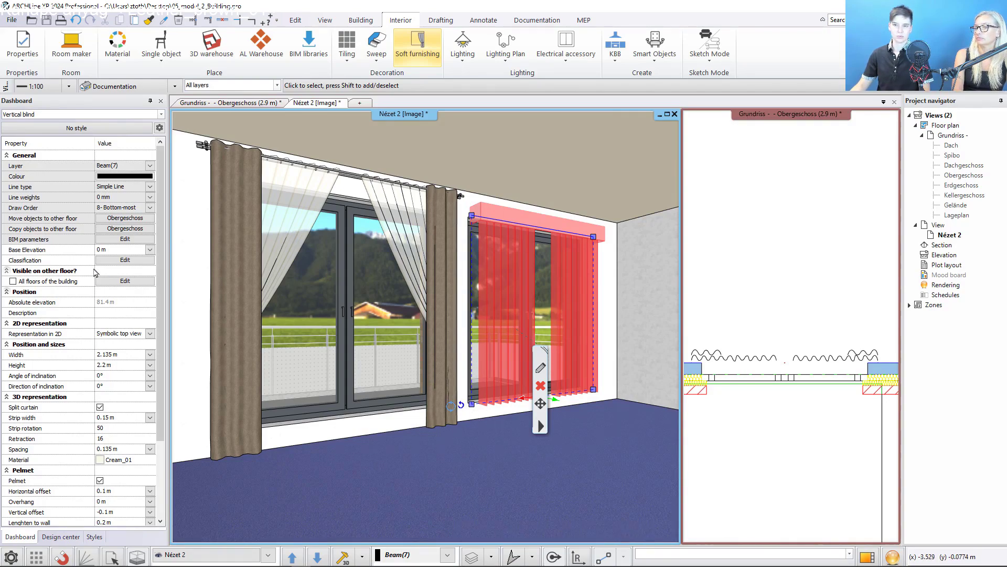
pyautogui.click(115, 250)
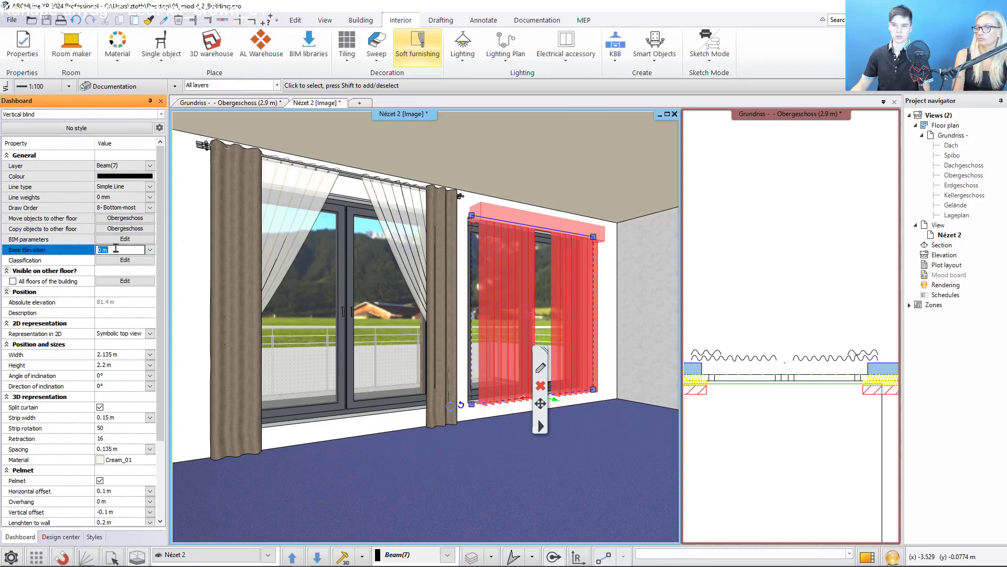
pyautogui.write('-0.05')
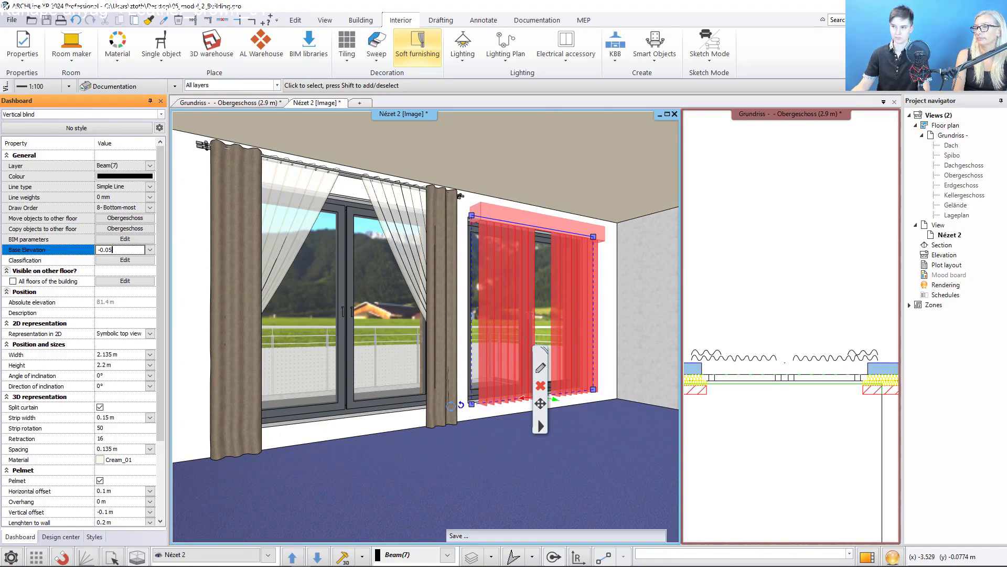
pyautogui.press('Return')
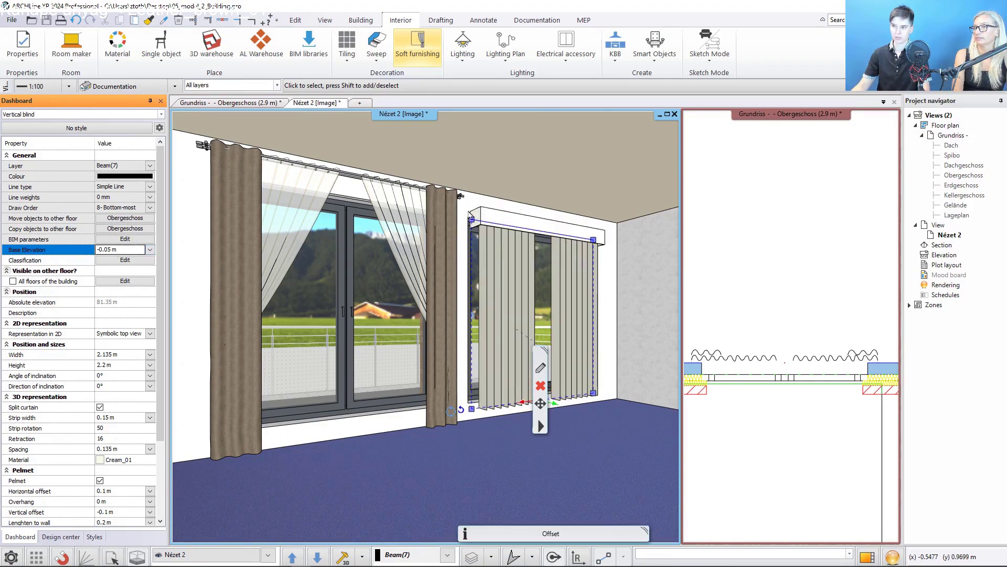
pyautogui.click(114, 365)
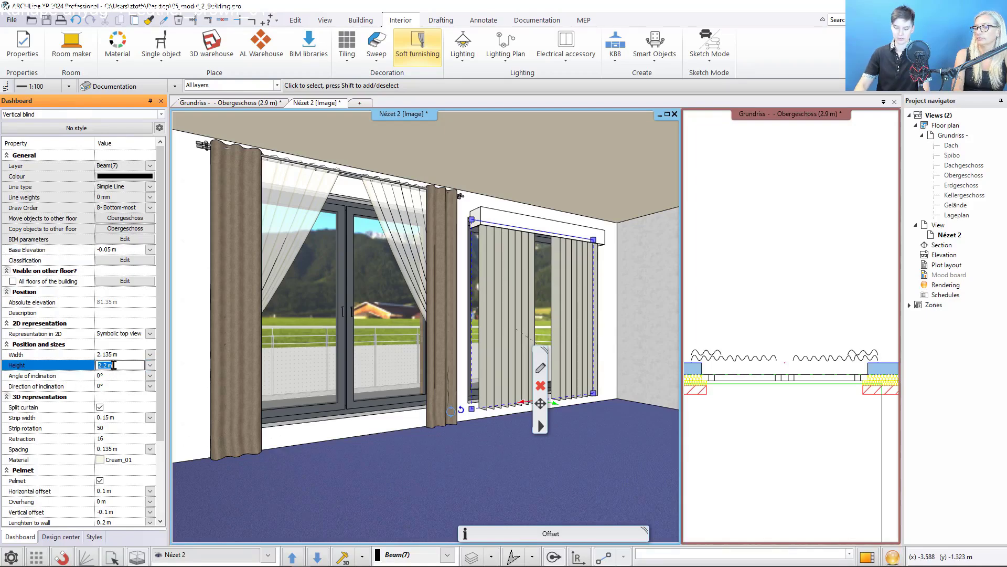
pyautogui.write('2.35')
pyautogui.press('Return')
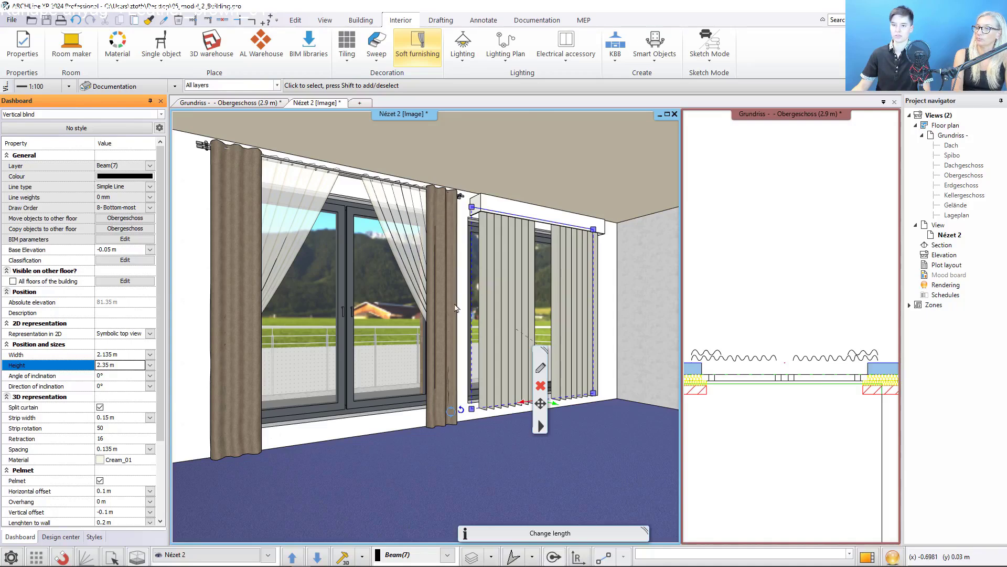
pyautogui.click(128, 353)
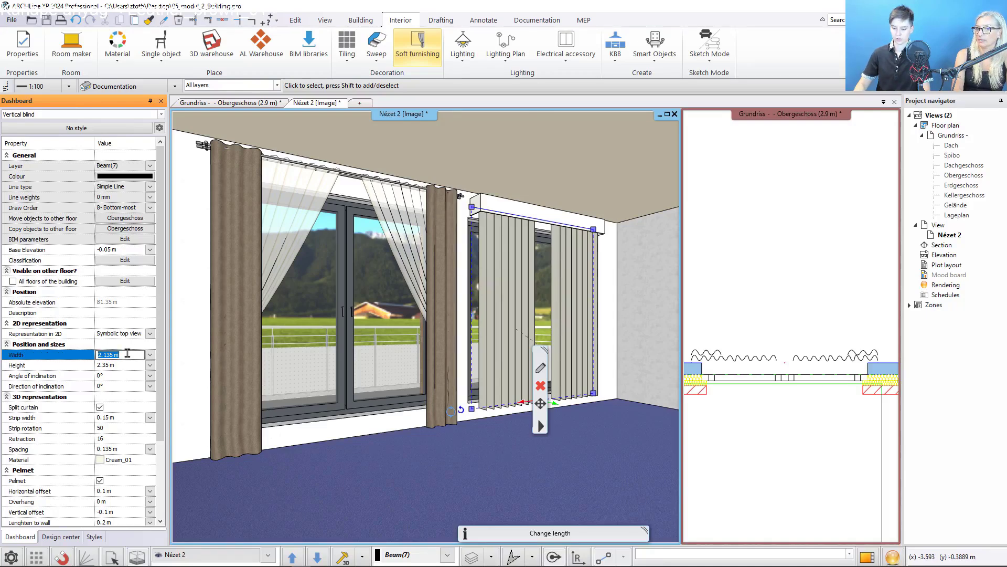
pyautogui.write('2.4')
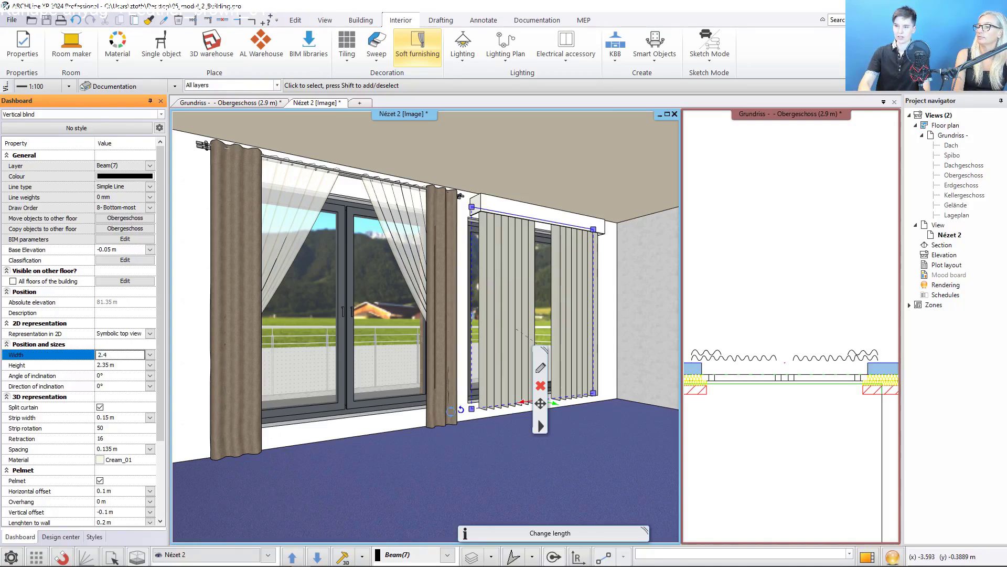
pyautogui.press('Return')
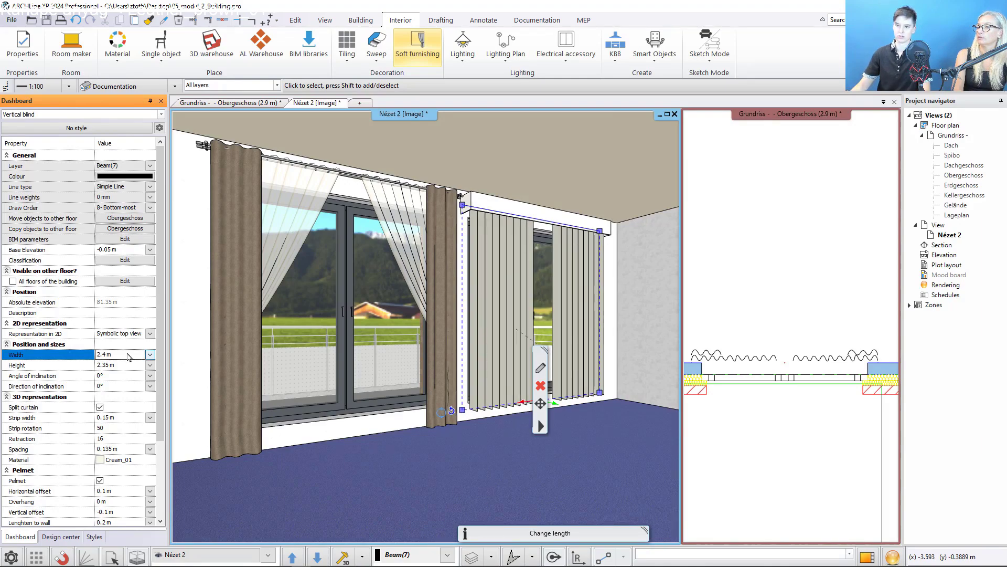
pyautogui.scroll(-2, 128, 356)
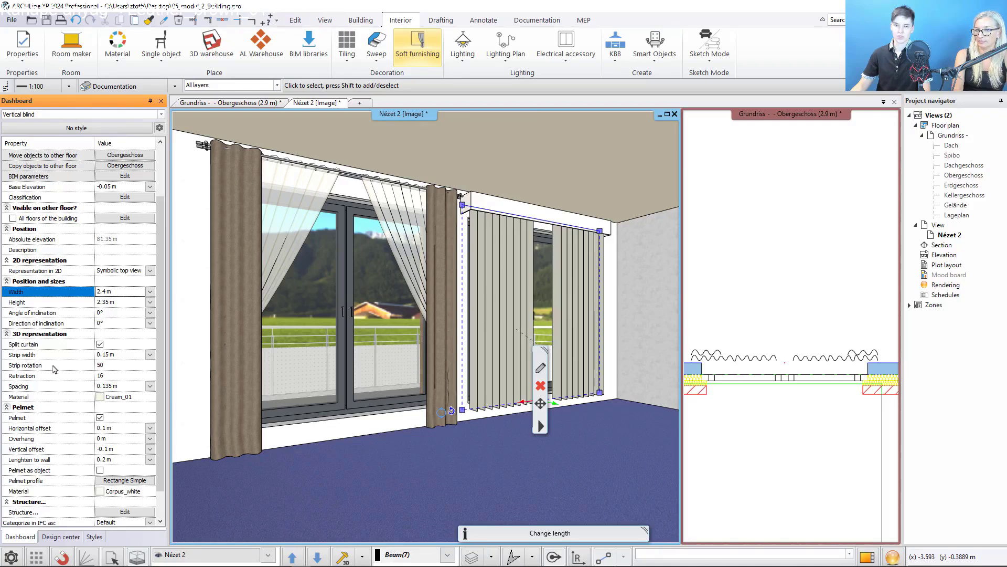
# Give the vertical blind a strip rotation of 40 and a retraction of 80
pyautogui.click(111, 365)
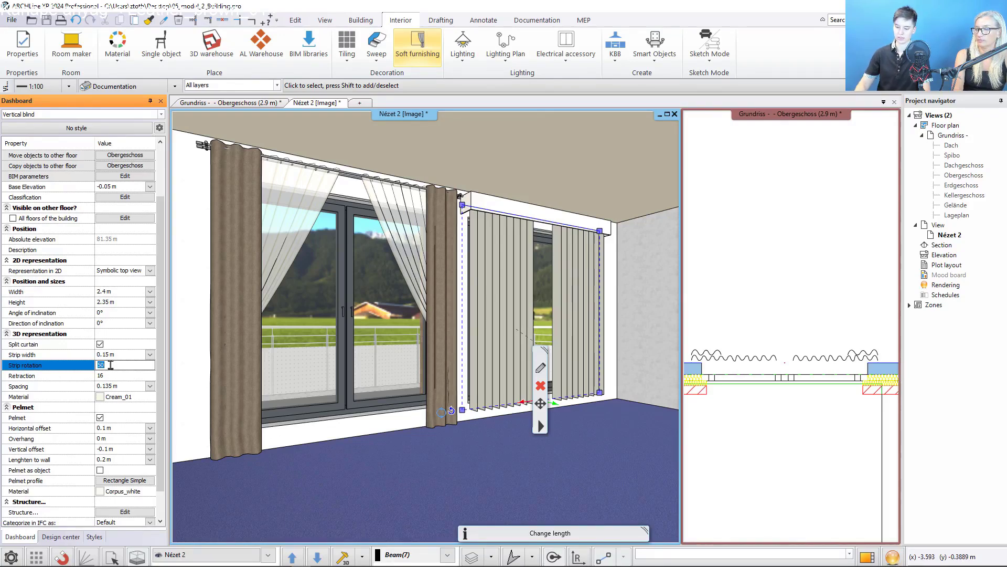
pyautogui.write('40')
pyautogui.press('Return')
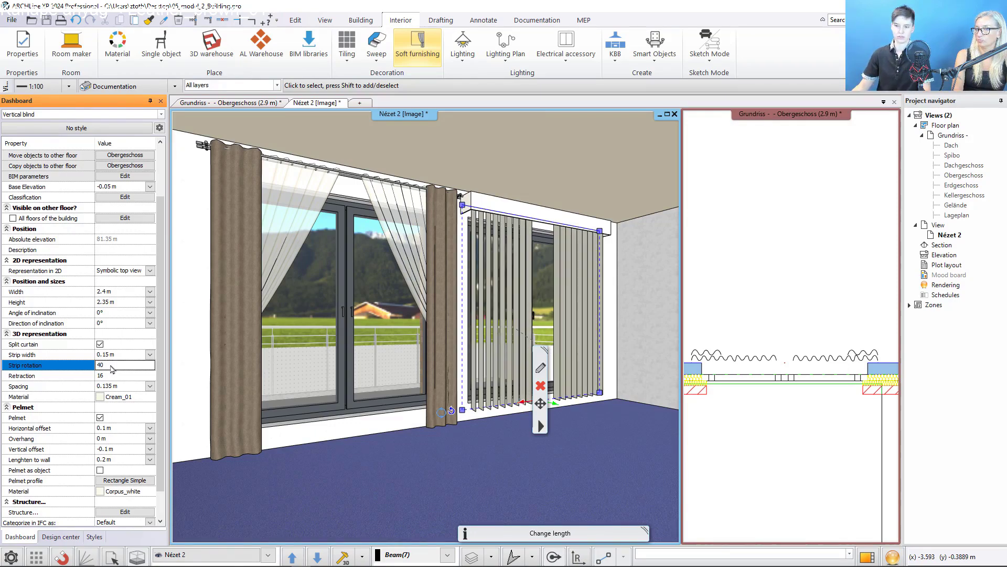
pyautogui.click(114, 375)
pyautogui.write('80')
pyautogui.press('Return')
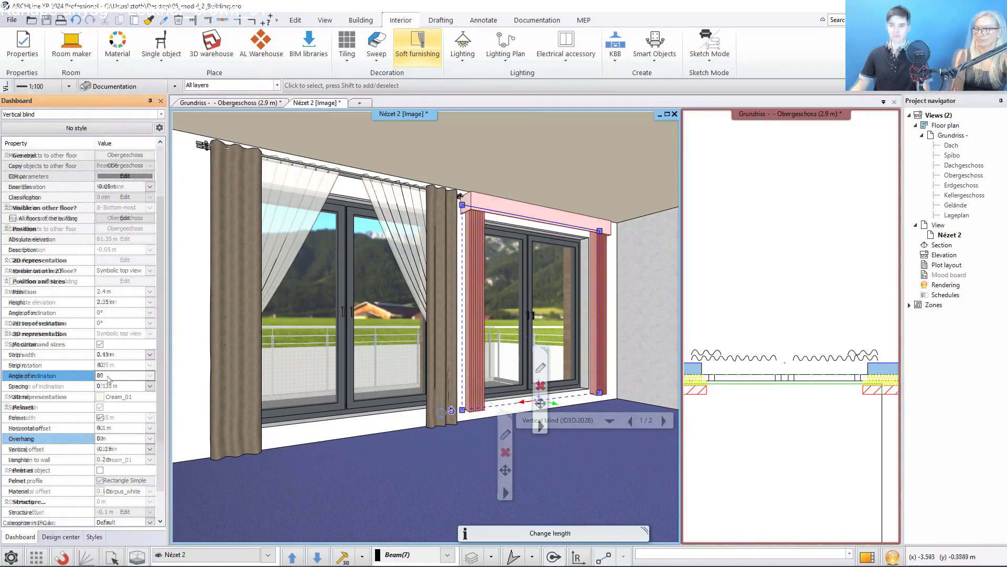
pyautogui.click(501, 406)
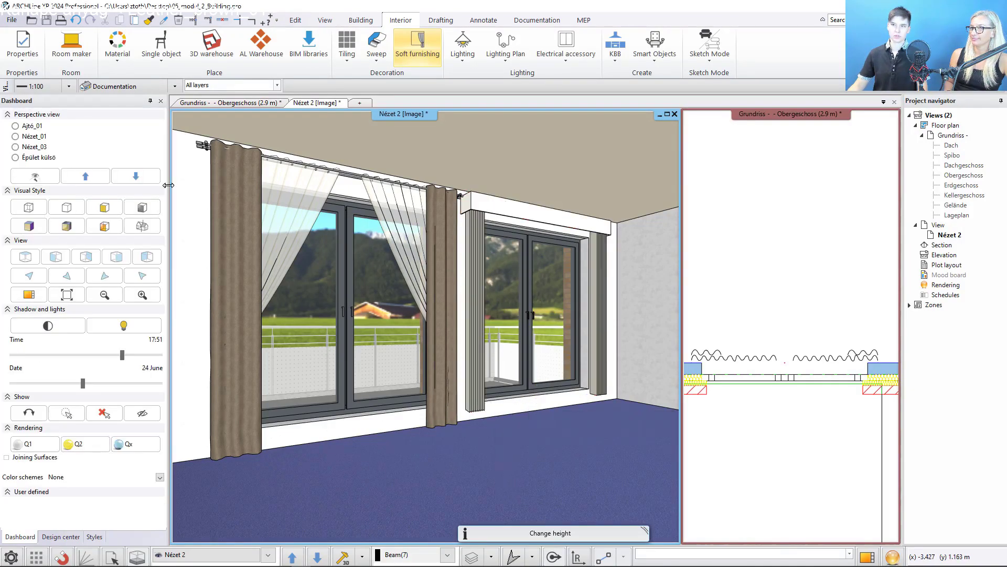
# Switch to the Nézet_03 view and delete the patterned Roman blind on the window
pyautogui.click(35, 147)
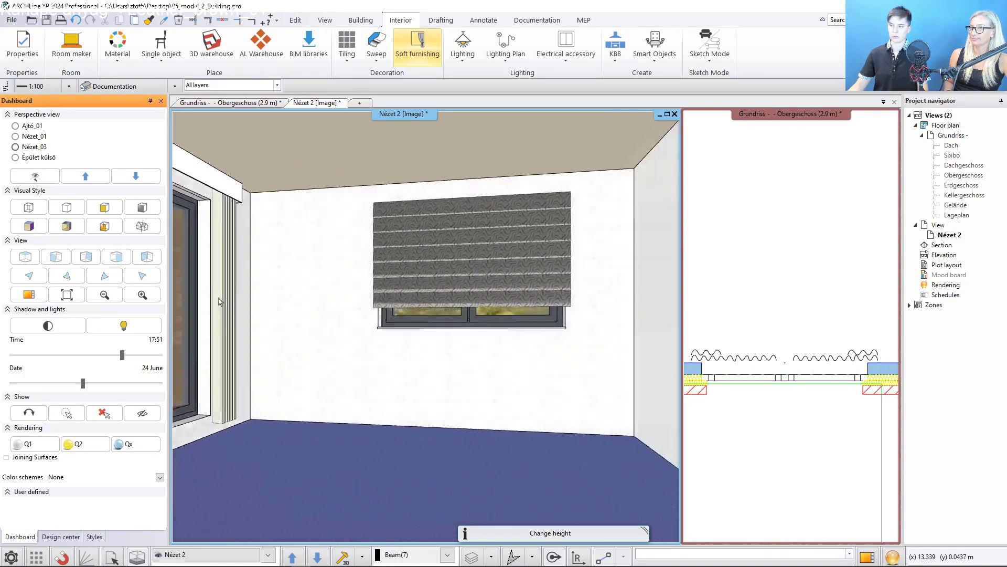
pyautogui.click(437, 263)
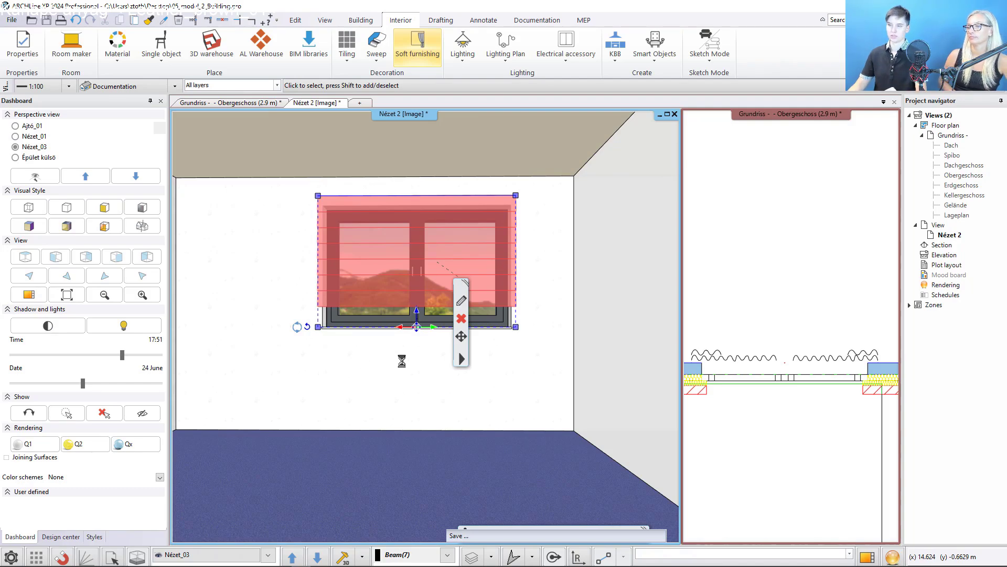
pyautogui.click(457, 383)
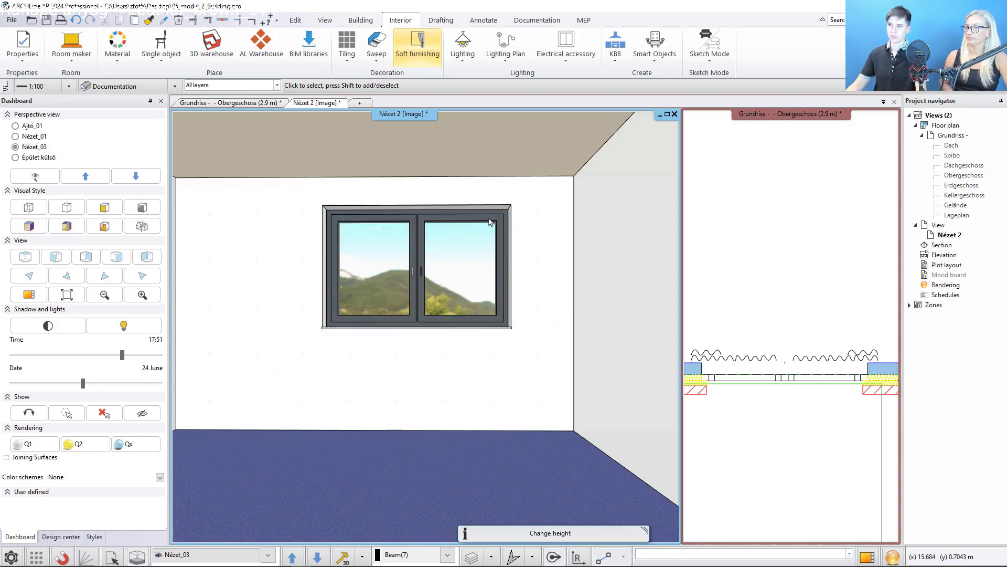
# Add a cream Roman blind to the window with 4 splitters, retraction 24 and detail level 15
pyautogui.click(429, 51)
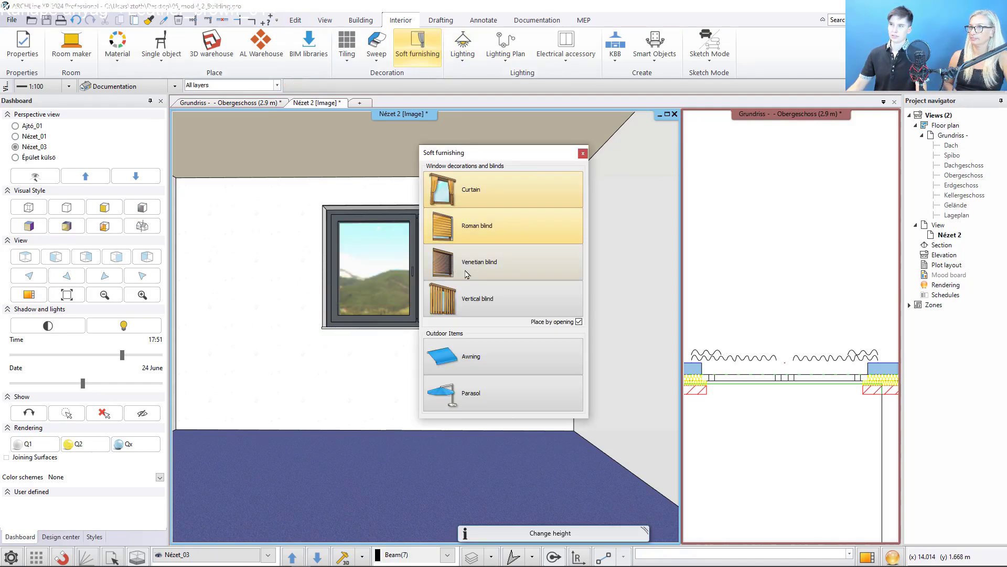
pyautogui.click(474, 226)
pyautogui.click(394, 267)
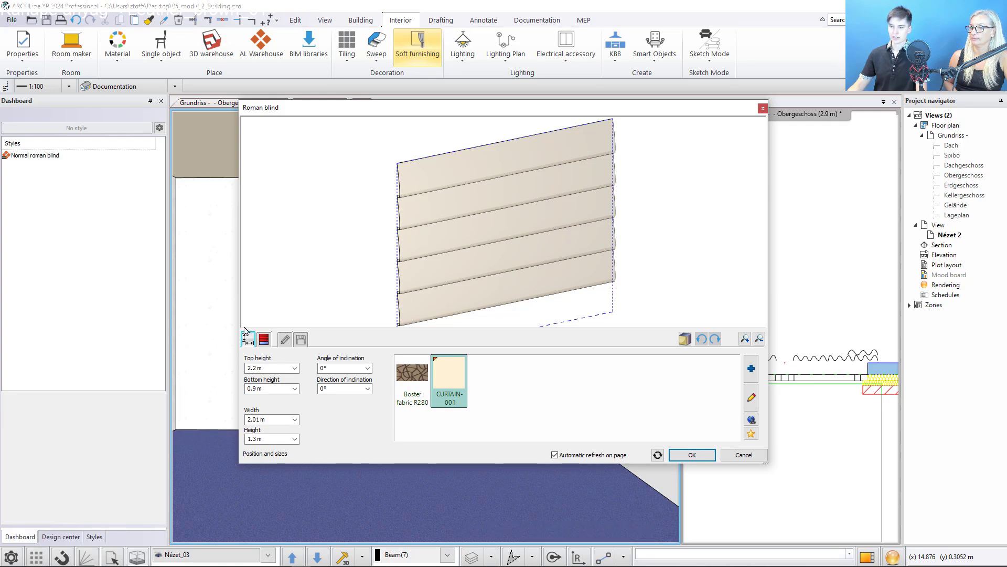
pyautogui.click(262, 339)
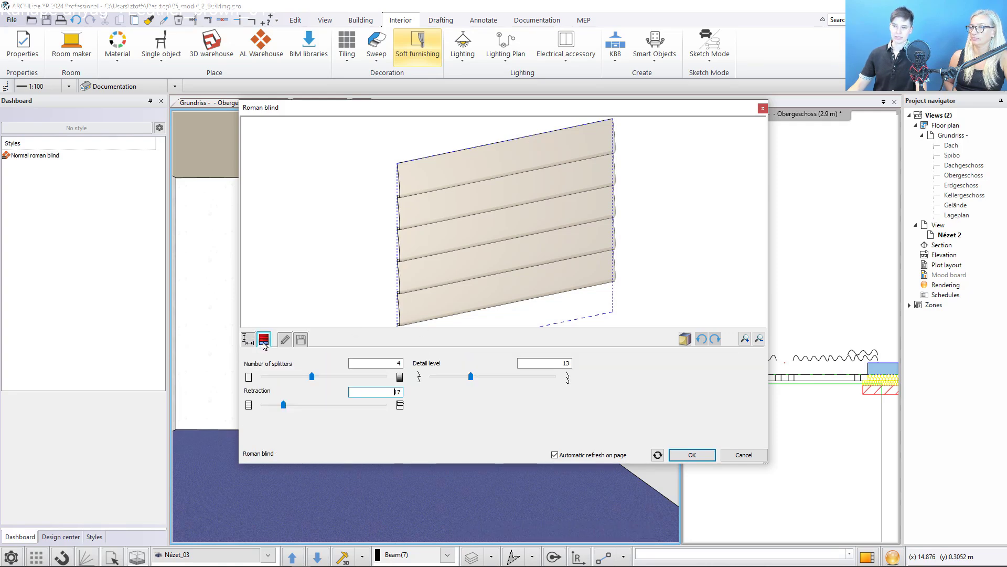
pyautogui.click(314, 380)
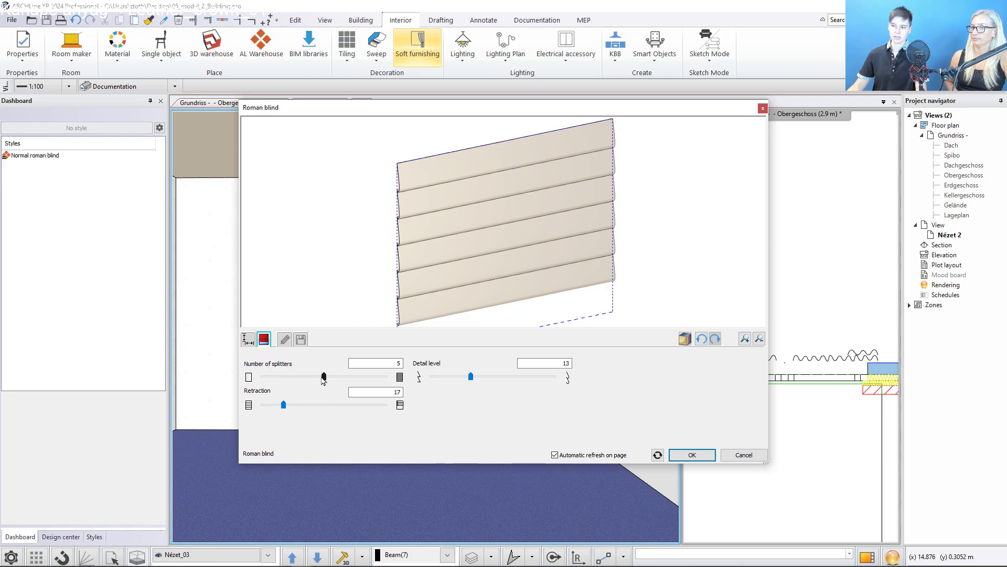
pyautogui.moveTo(285, 407); pyautogui.dragTo(288, 408)
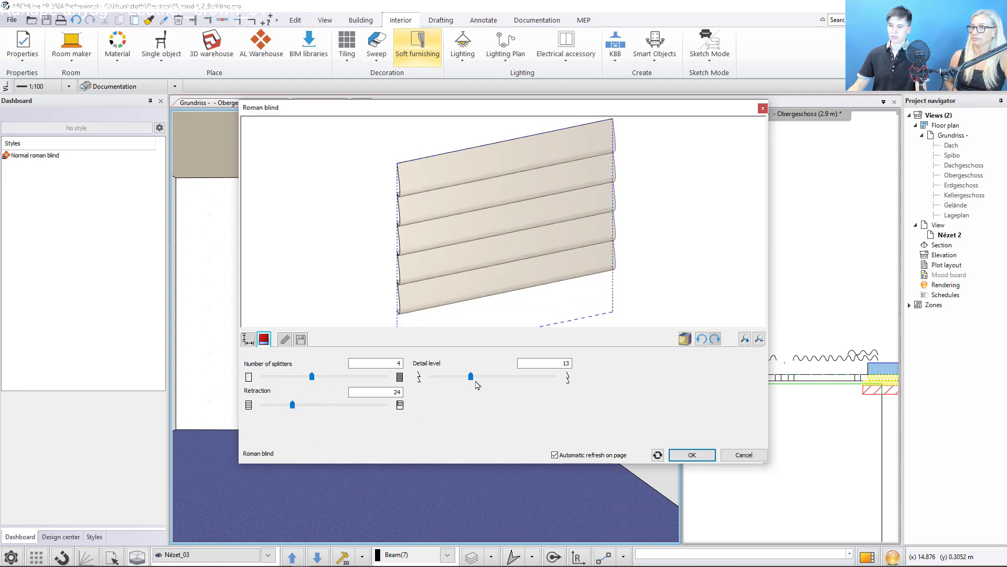
pyautogui.moveTo(482, 380); pyautogui.dragTo(481, 380)
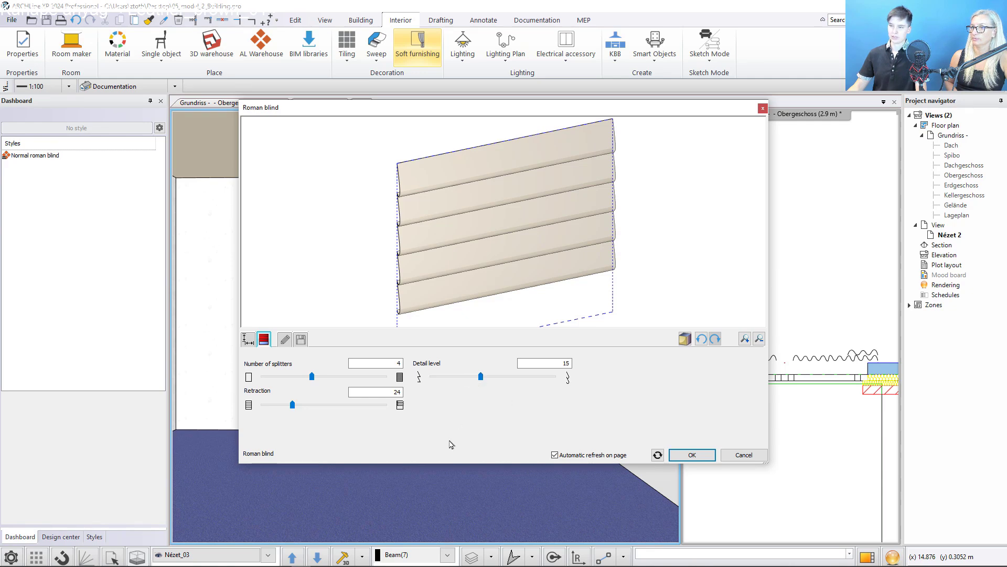
pyautogui.click(692, 455)
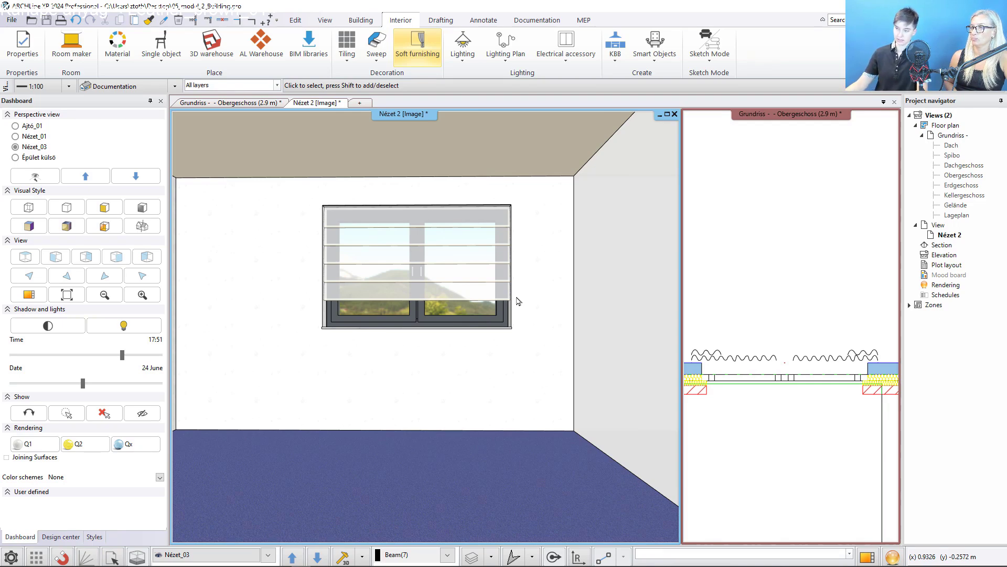
# Move the new Roman blind slightly off the window frame into the room in the floor plan
pyautogui.click(450, 263)
pyautogui.rightClick(450, 263)
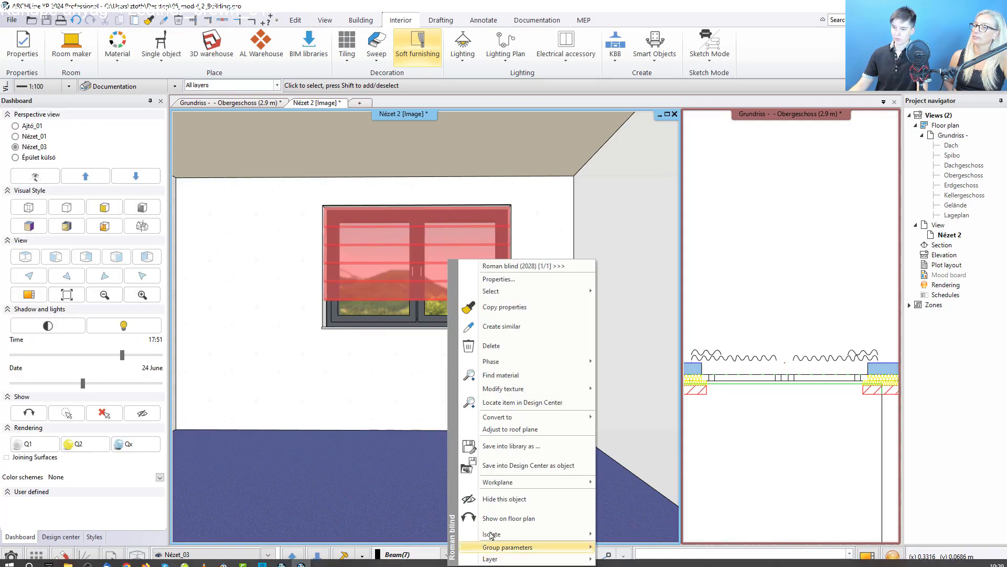
pyautogui.click(527, 520)
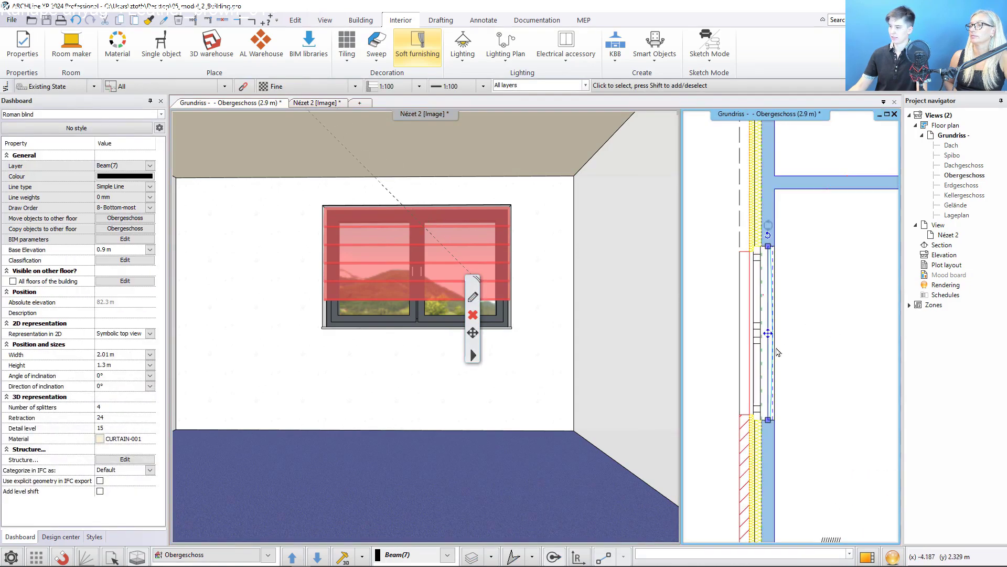
pyautogui.click(768, 335)
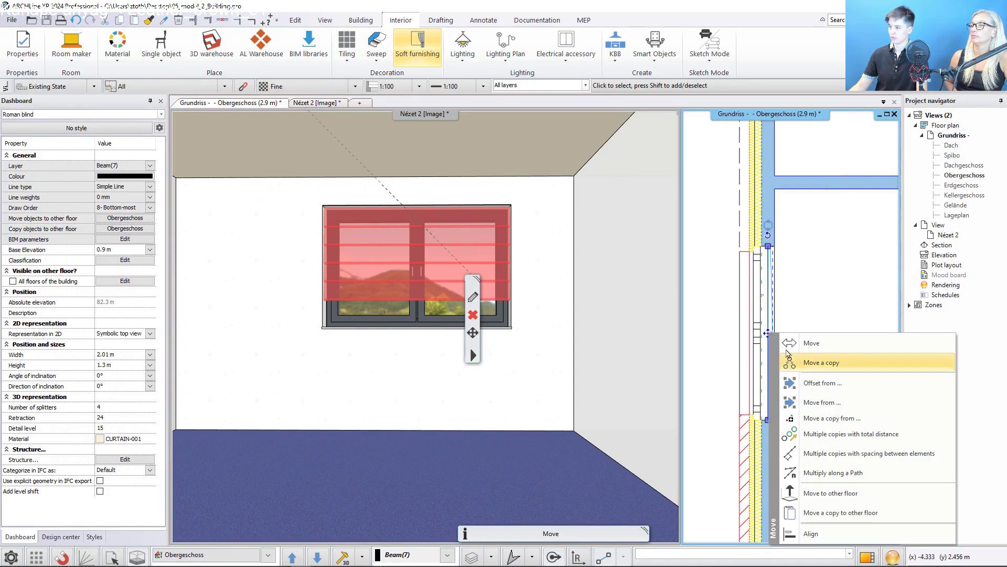
pyautogui.click(811, 343)
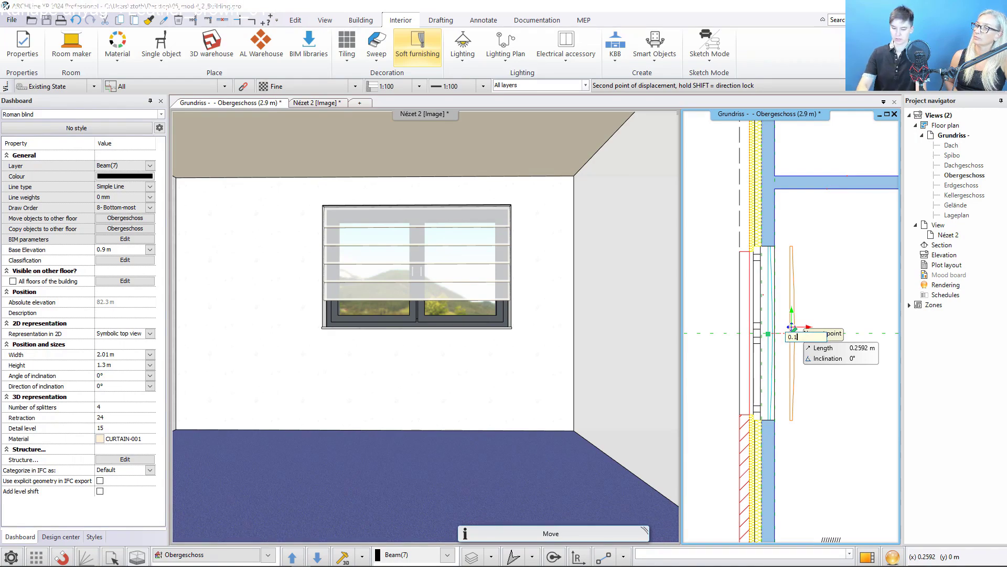
pyautogui.click(792, 328)
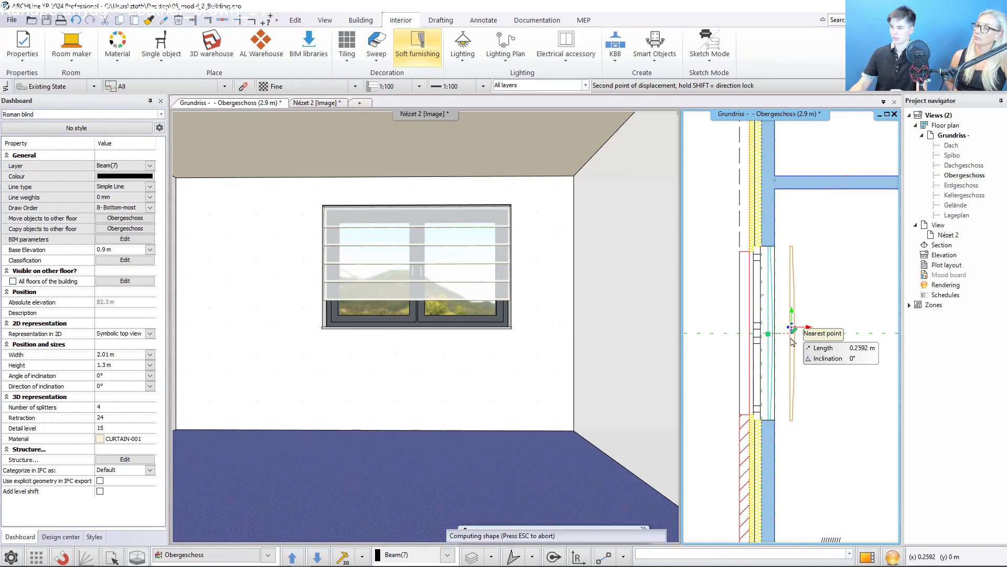
pyautogui.click(839, 325)
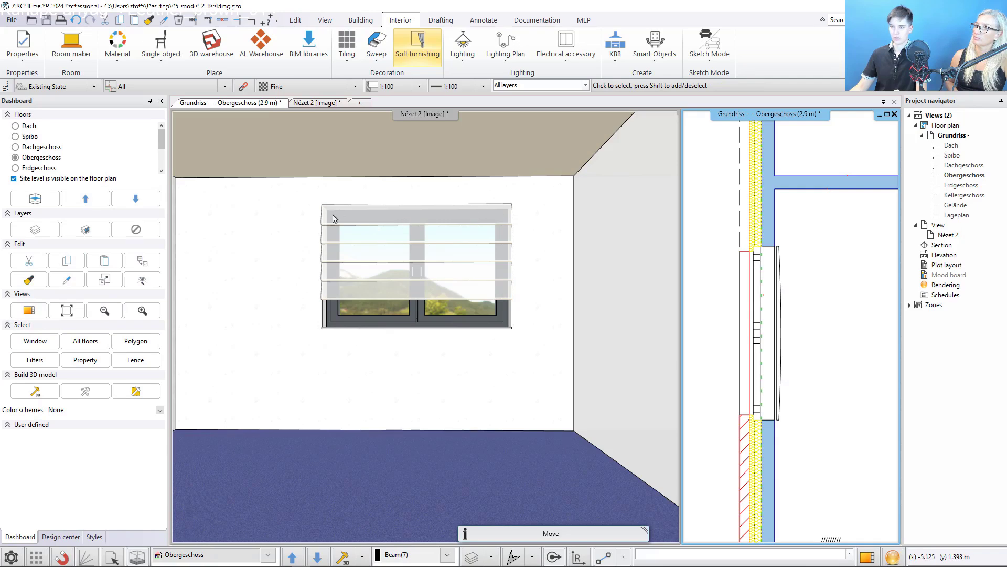
pyautogui.click(384, 271)
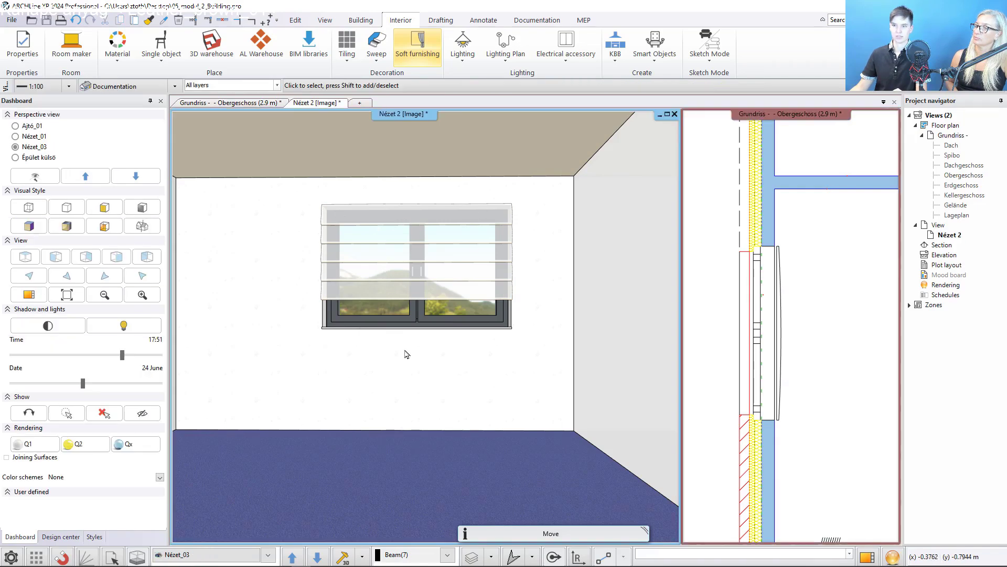
# Resize the Roman blind to 2.11 m wide and 1.4 m high
pyautogui.click(380, 265)
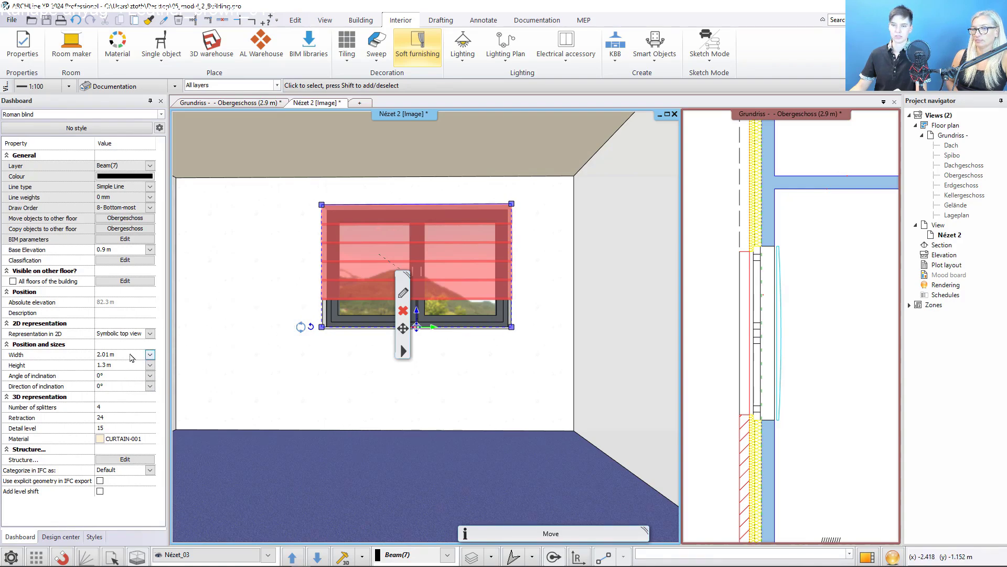
pyautogui.click(130, 355)
pyautogui.write('2')
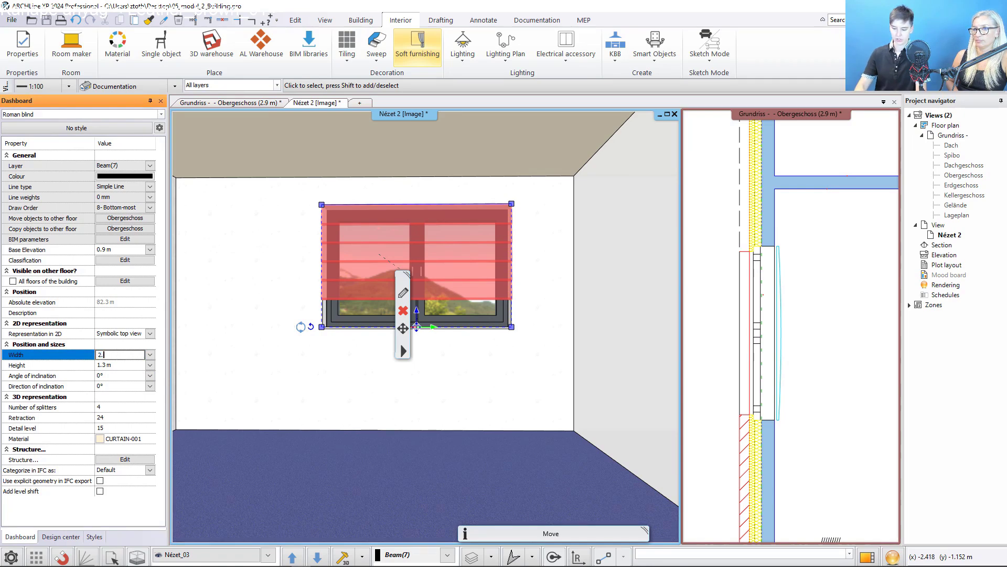
pyautogui.write('.11')
pyautogui.press('Return')
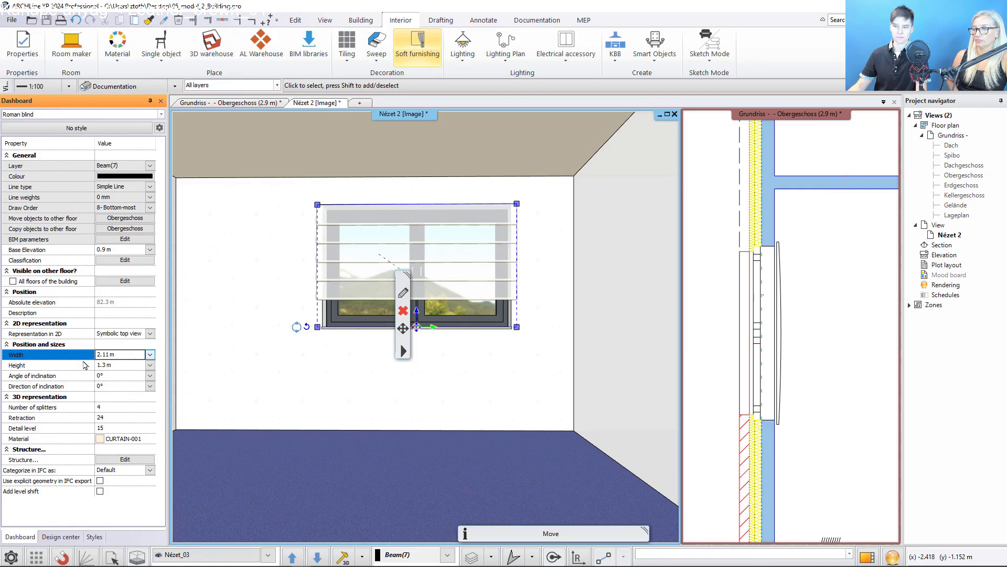
pyautogui.click(122, 367)
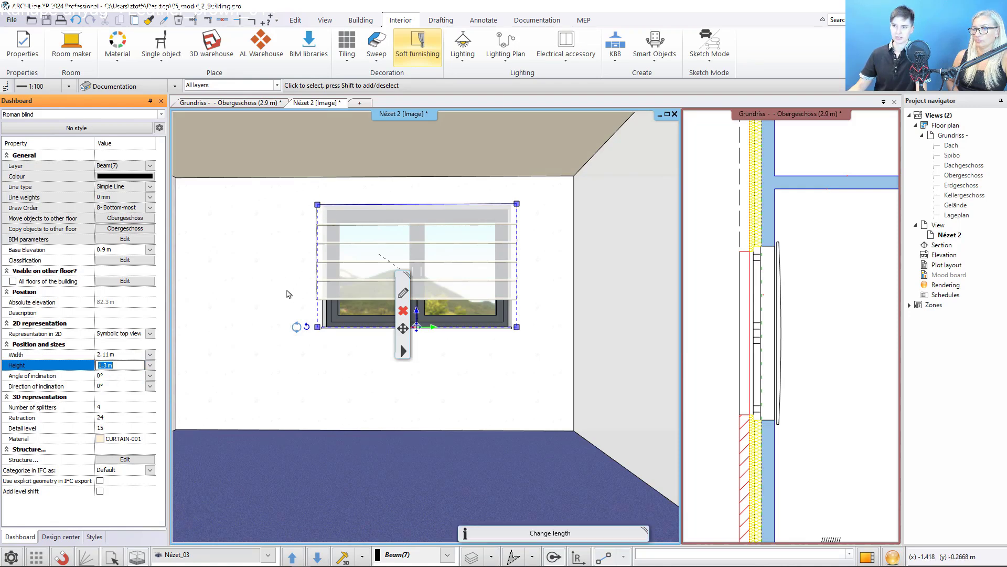
pyautogui.write('1.4')
pyautogui.press('Return')
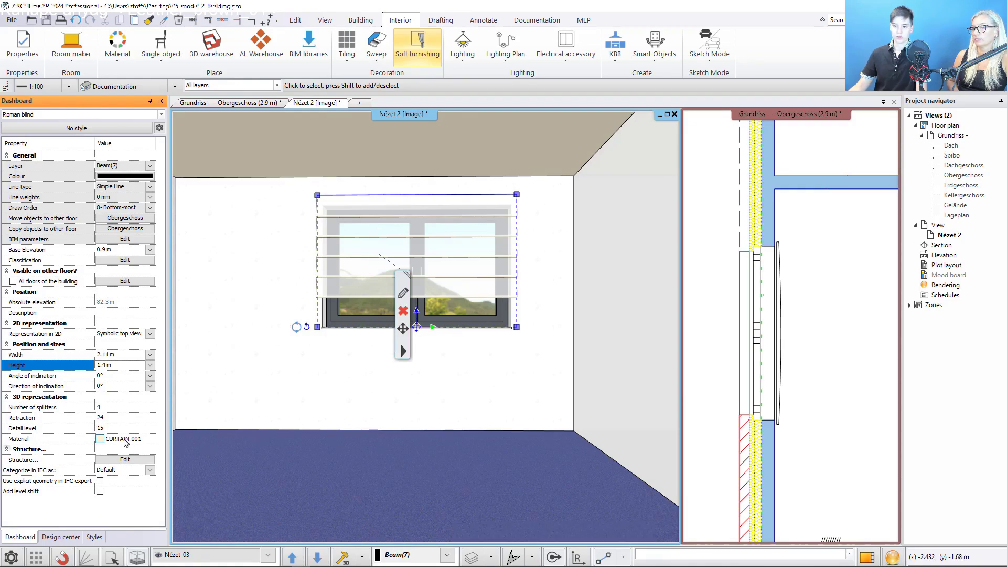
# Apply the Anstoez_Penthouse_Fabric textile from FABRICS > Textile to the Roman blind
pyautogui.click(126, 443)
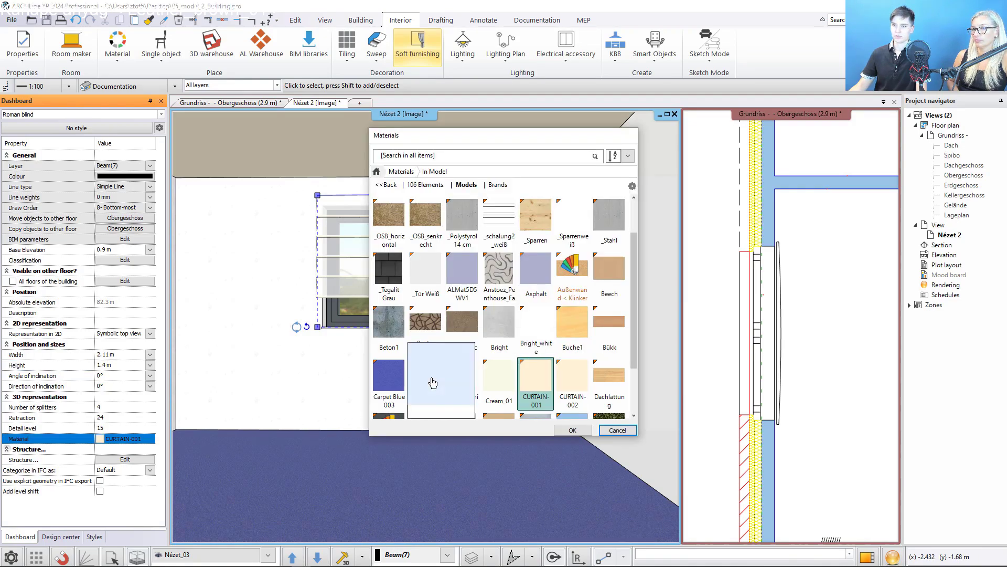
pyautogui.click(387, 185)
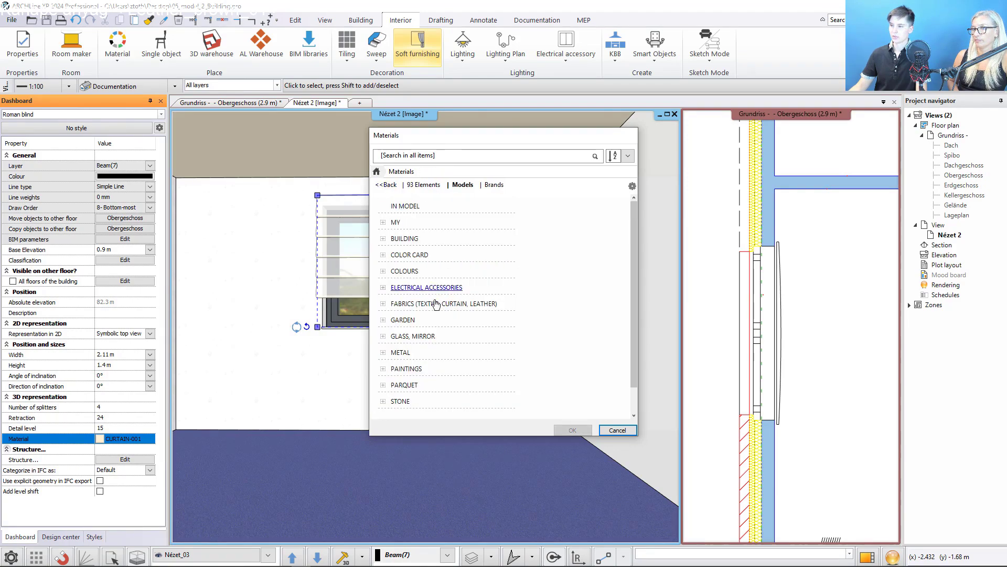
pyautogui.click(450, 304)
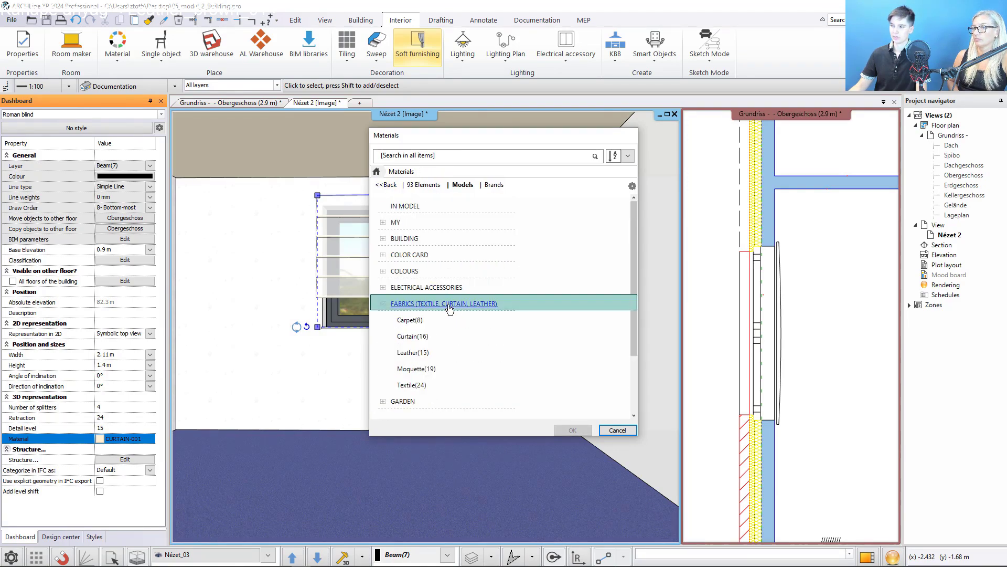
pyautogui.click(412, 385)
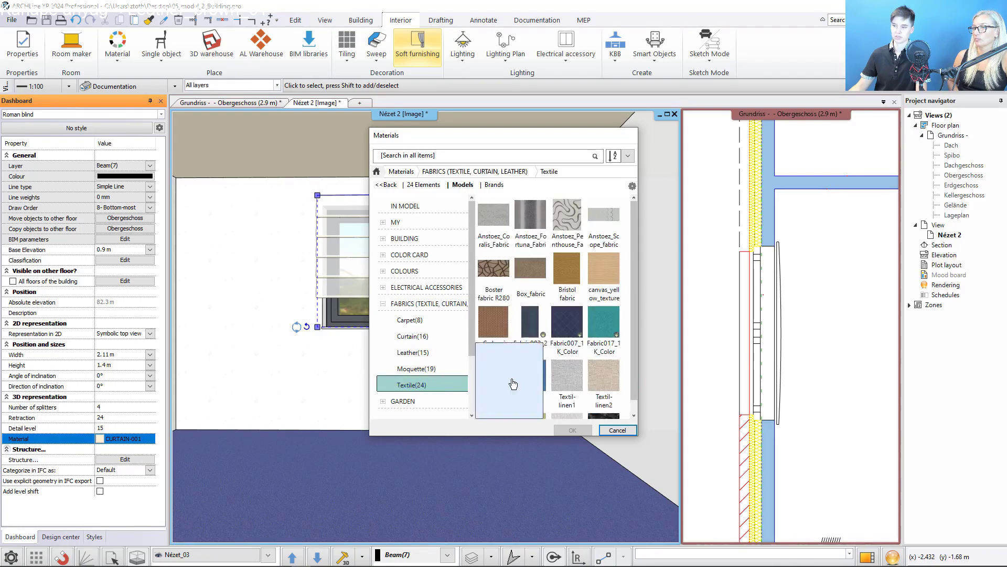
pyautogui.click(560, 226)
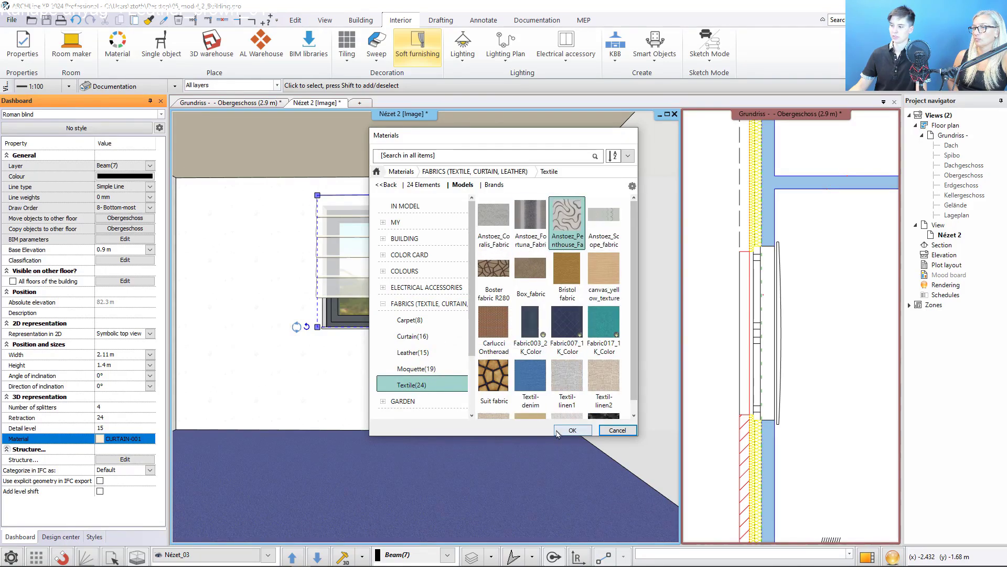
pyautogui.click(572, 431)
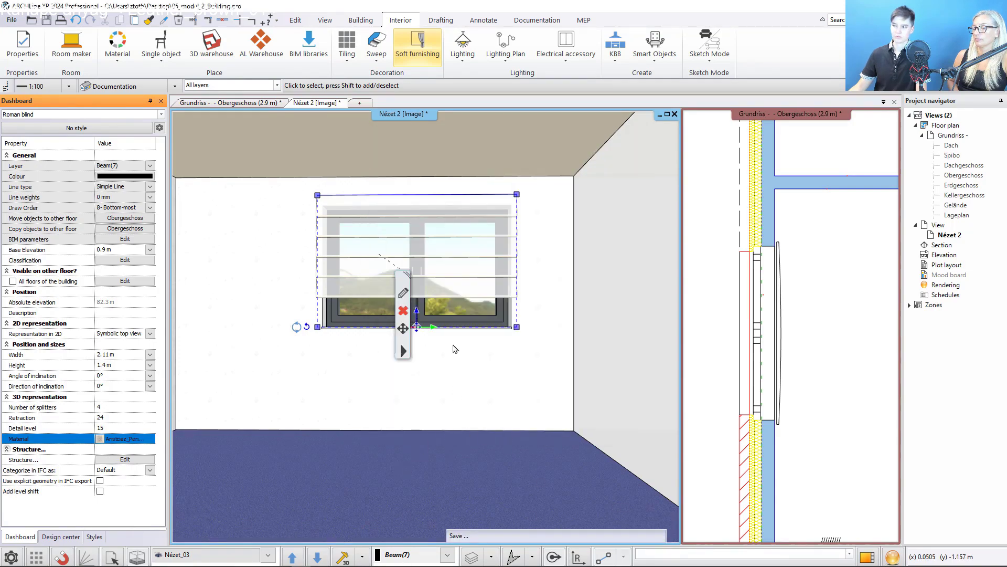
pyautogui.press('Escape')
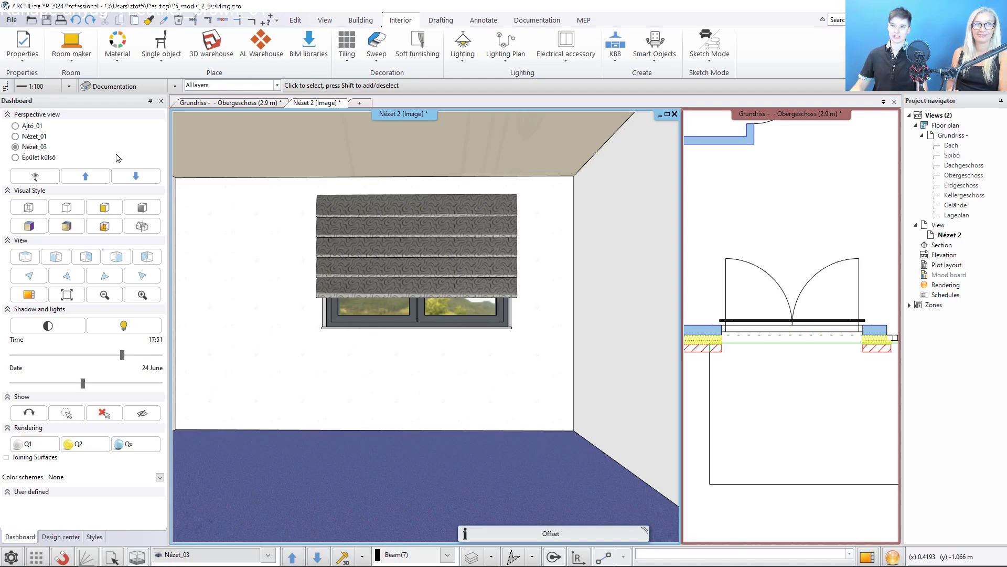
# Open the Ajtó_01 view and delete the Venetian blind above the balcony door
pyautogui.click(35, 127)
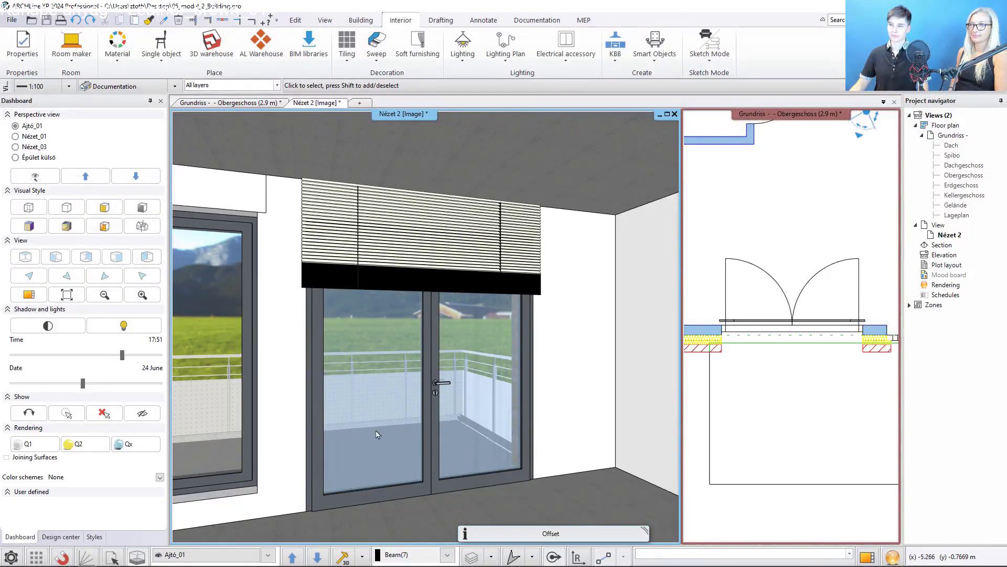
pyautogui.click(447, 242)
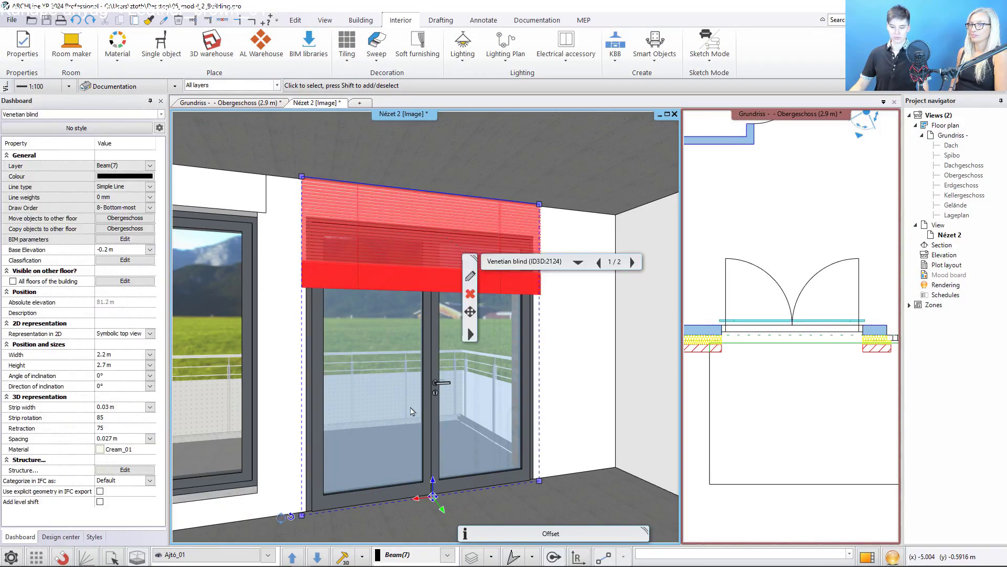
pyautogui.press('Delete')
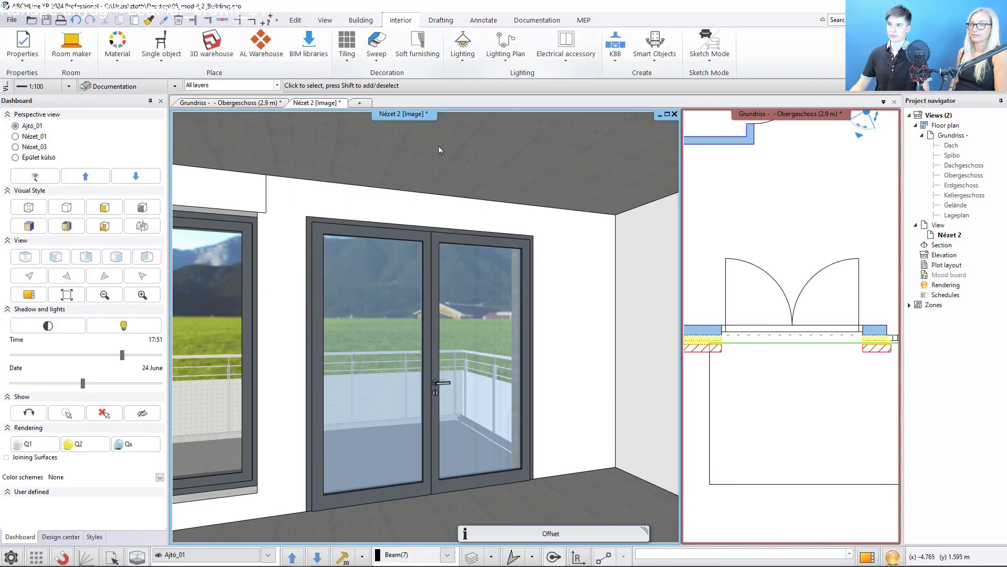
# Add a Venetian blind in the balcony door opening with strip rotation 81 and retraction 0
pyautogui.click(428, 54)
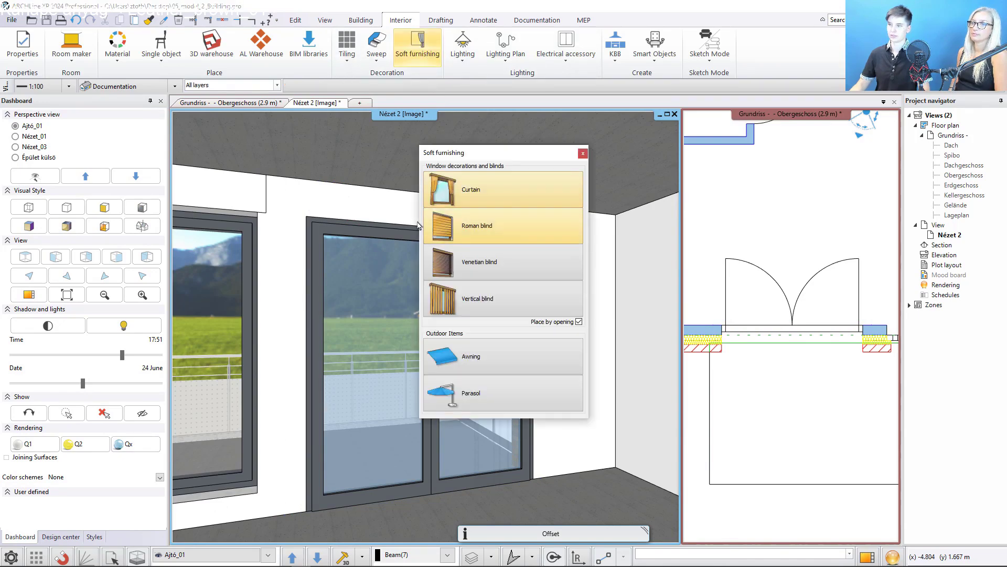
pyautogui.click(466, 266)
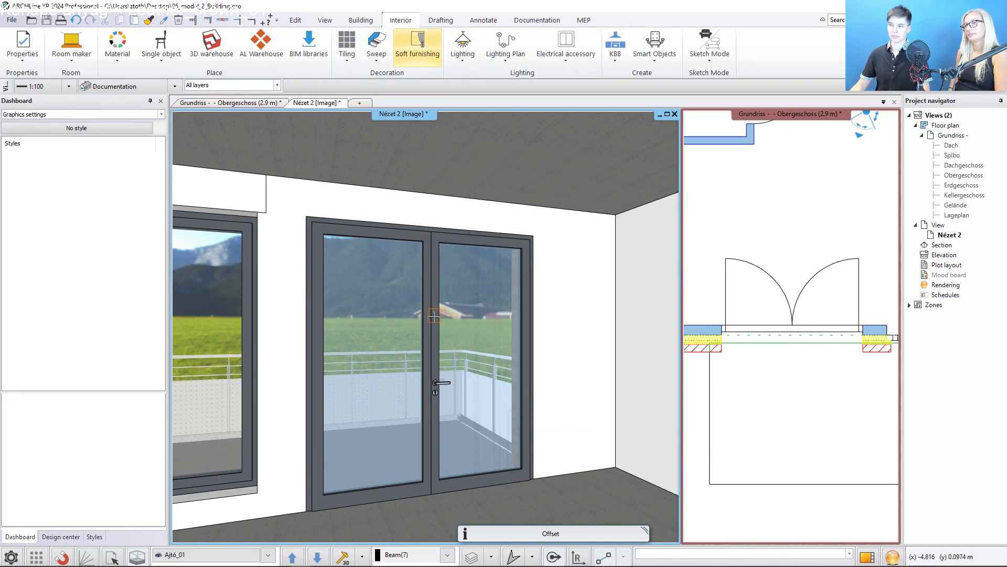
pyautogui.click(396, 325)
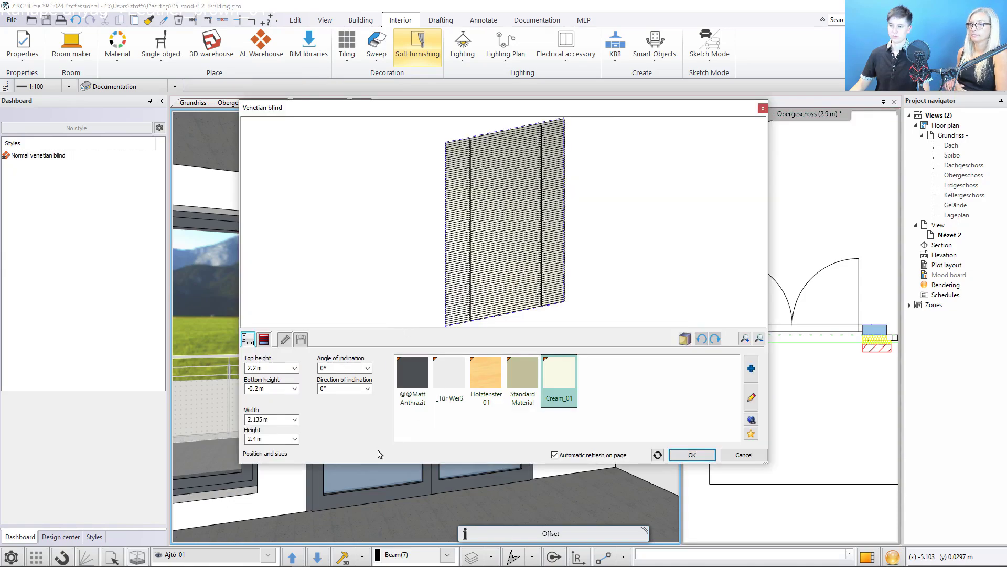
pyautogui.click(265, 339)
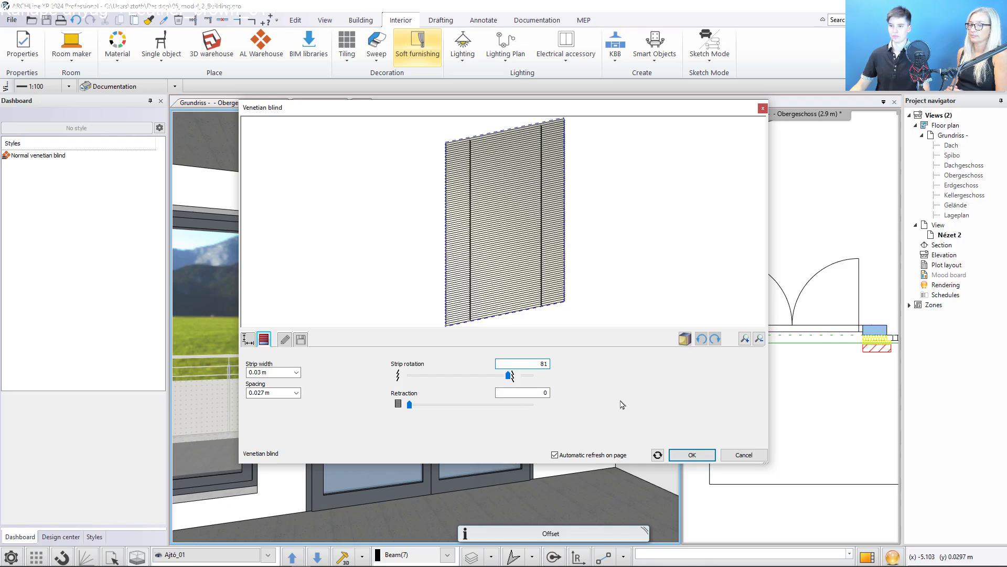
pyautogui.click(693, 455)
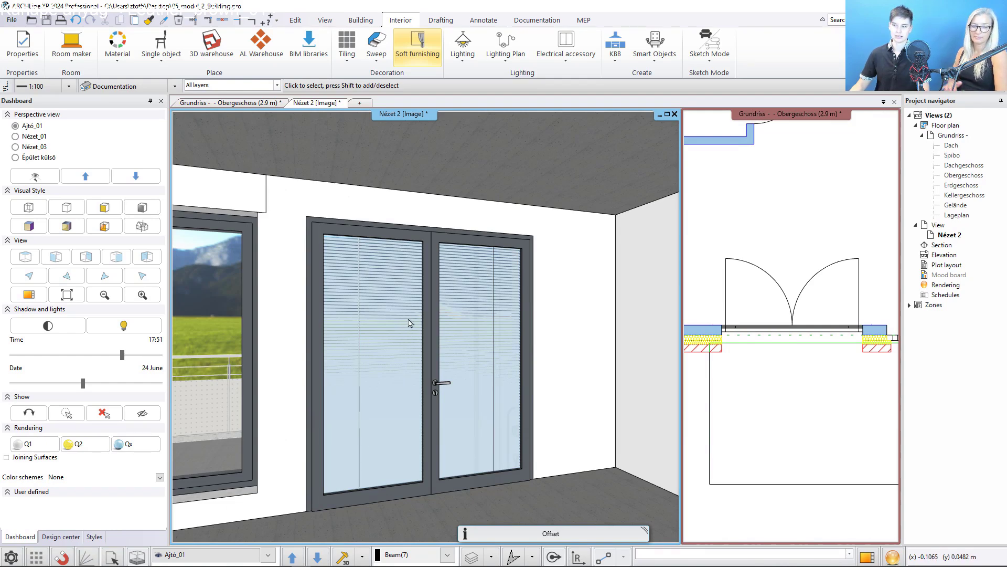
# Locate the Venetian blind in the floor plan and move it toward the room side of the door
pyautogui.click(404, 313)
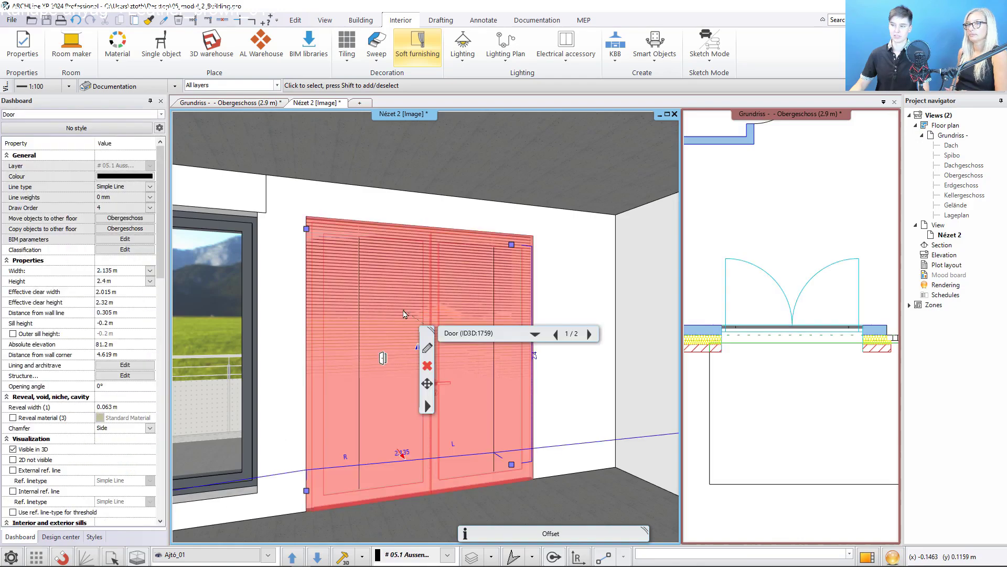
pyautogui.click(588, 334)
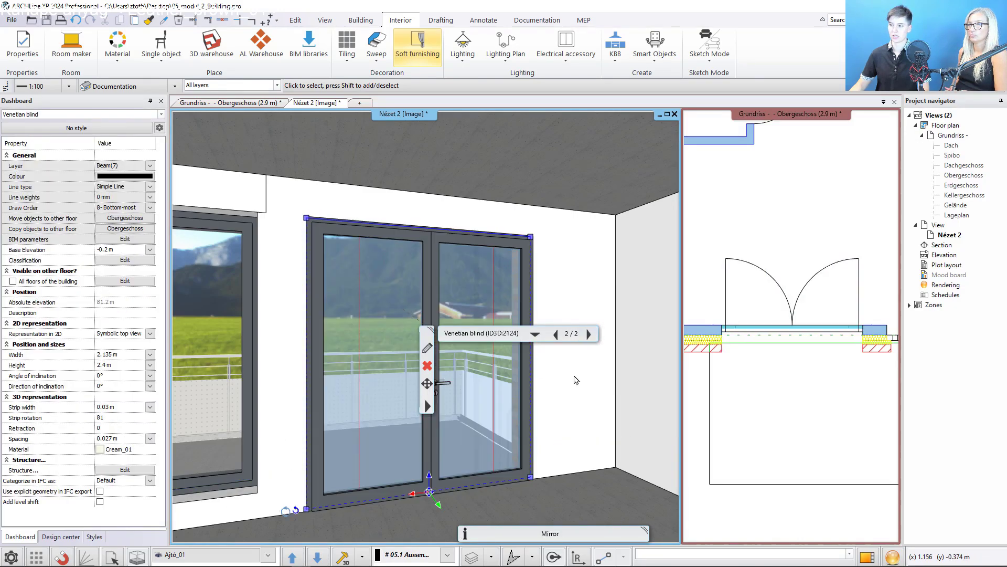
pyautogui.rightClick(404, 343)
pyautogui.click(465, 291)
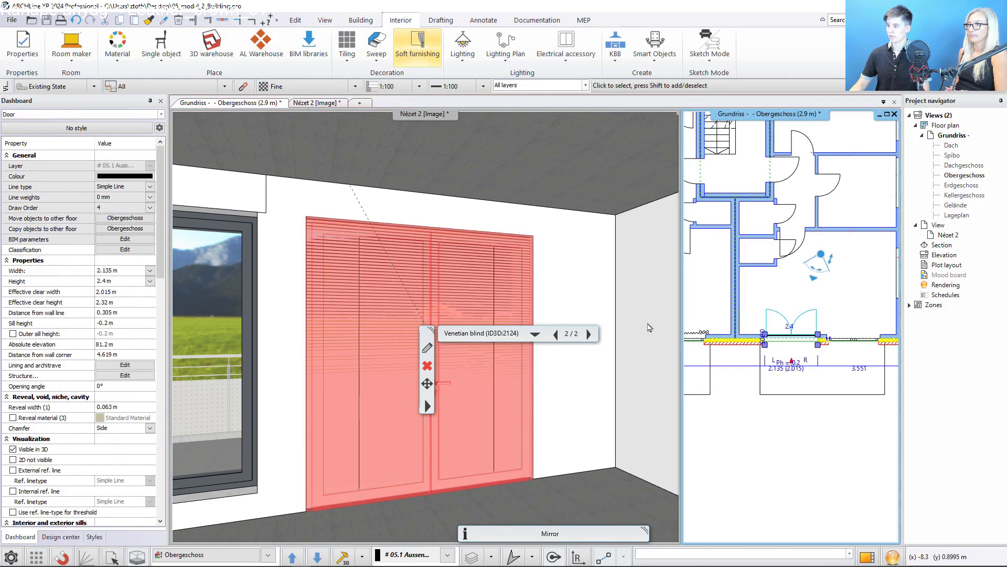
pyautogui.scroll(3, 791, 342)
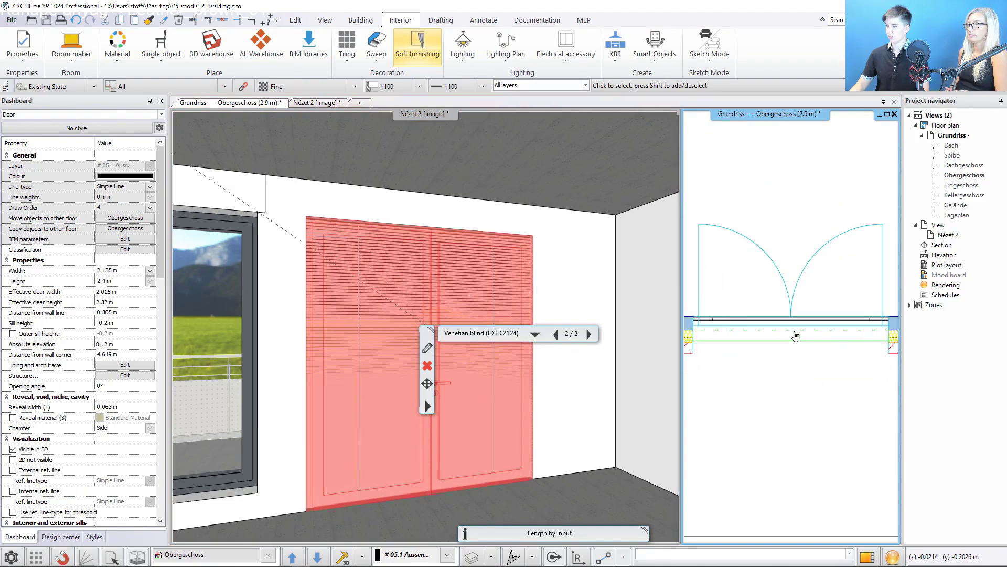
pyautogui.click(791, 322)
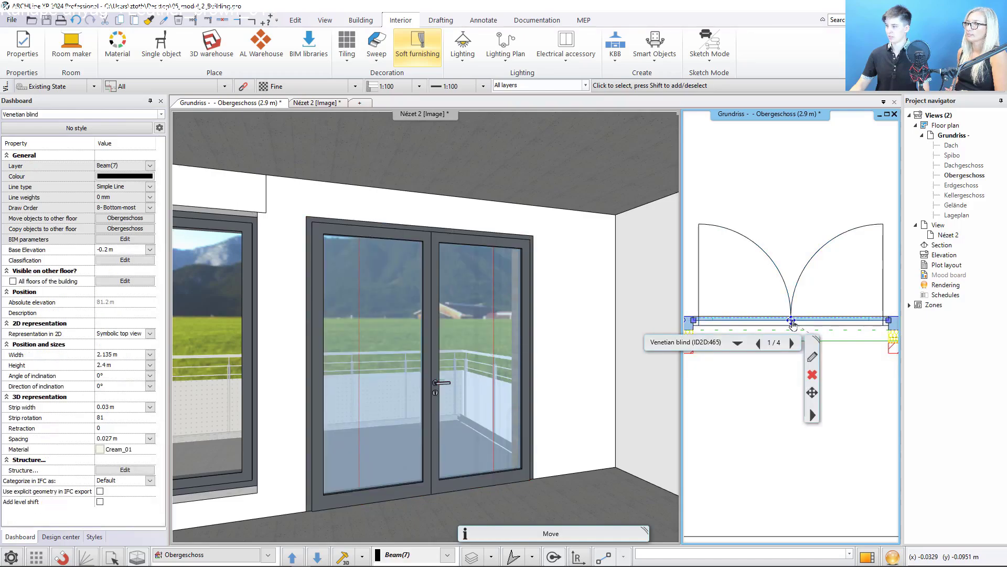
pyautogui.click(792, 323)
pyautogui.click(800, 330)
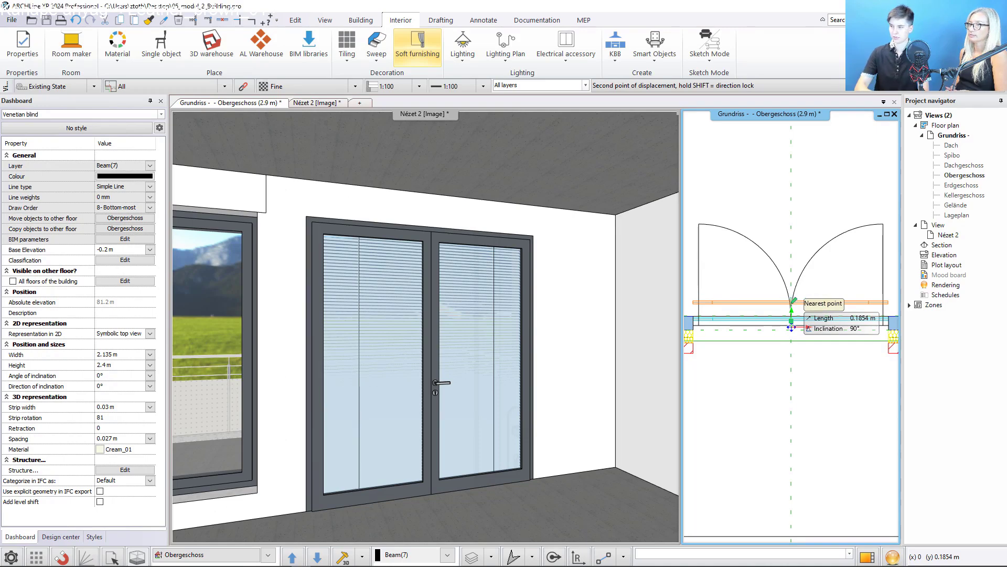
pyautogui.click(792, 303)
pyautogui.click(748, 388)
# Move the Venetian blind again to sit right in front of the door, completing the 0.1928 m shift
pyautogui.click(748, 388)
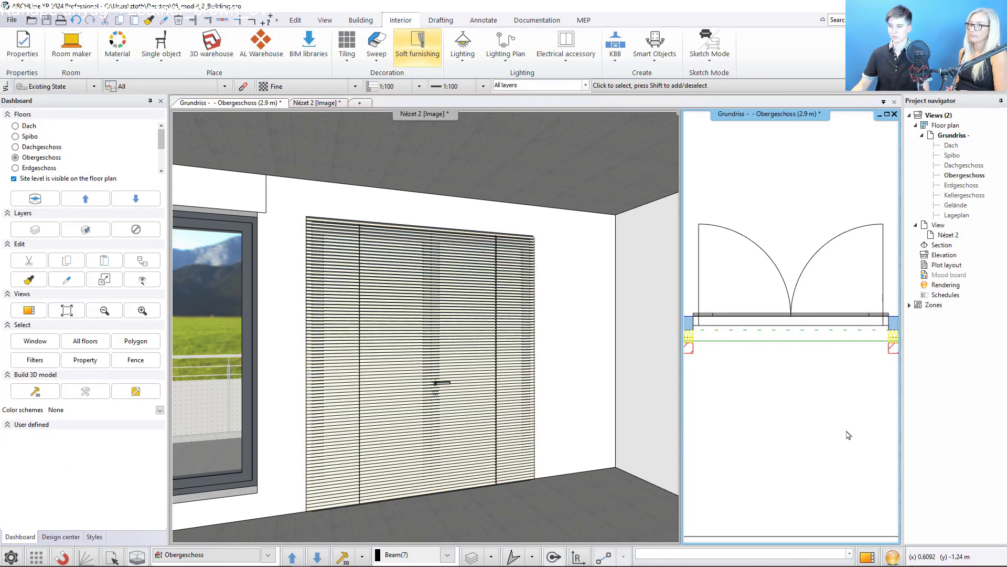
pyautogui.click(793, 316)
pyautogui.click(792, 317)
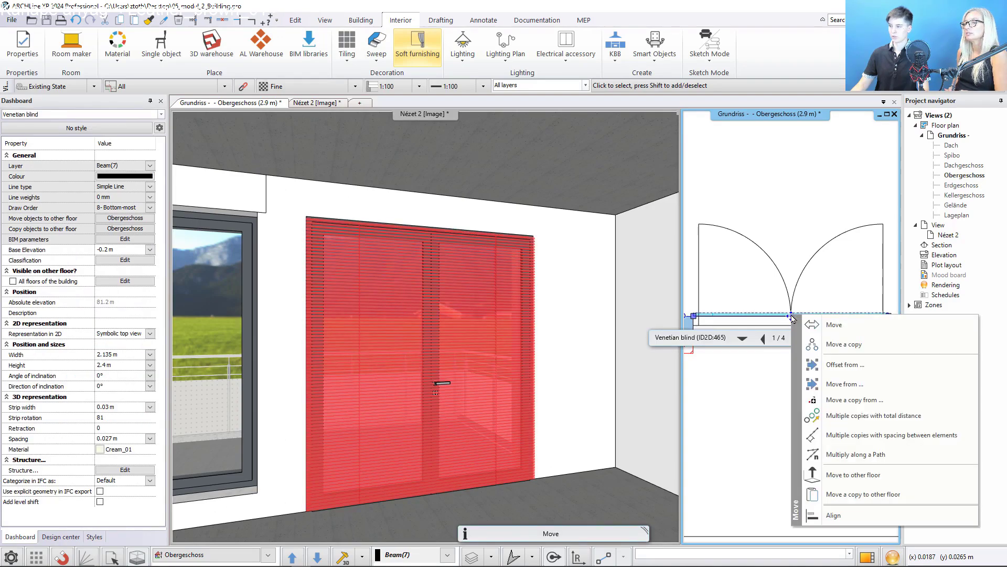
pyautogui.click(824, 325)
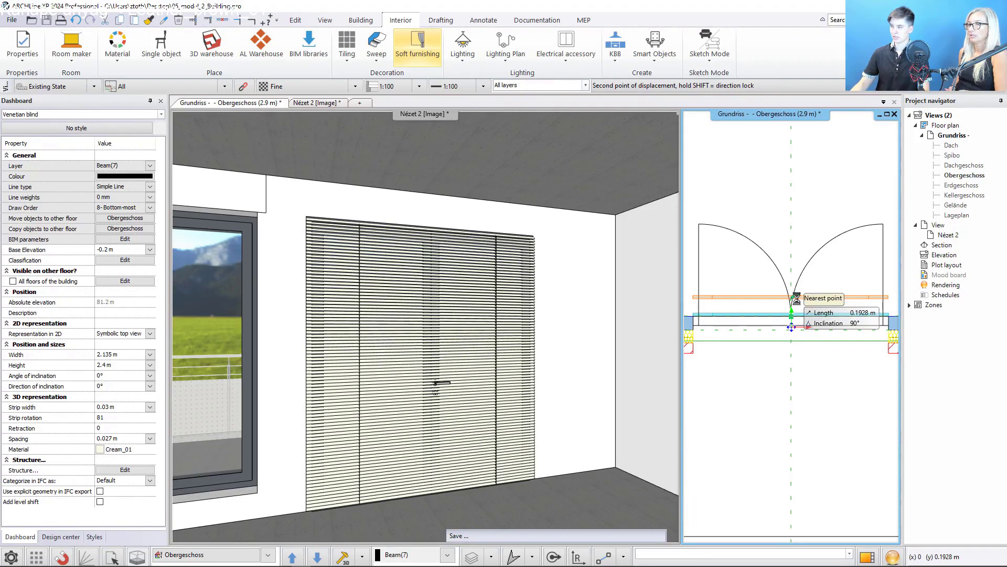
pyautogui.click(795, 299)
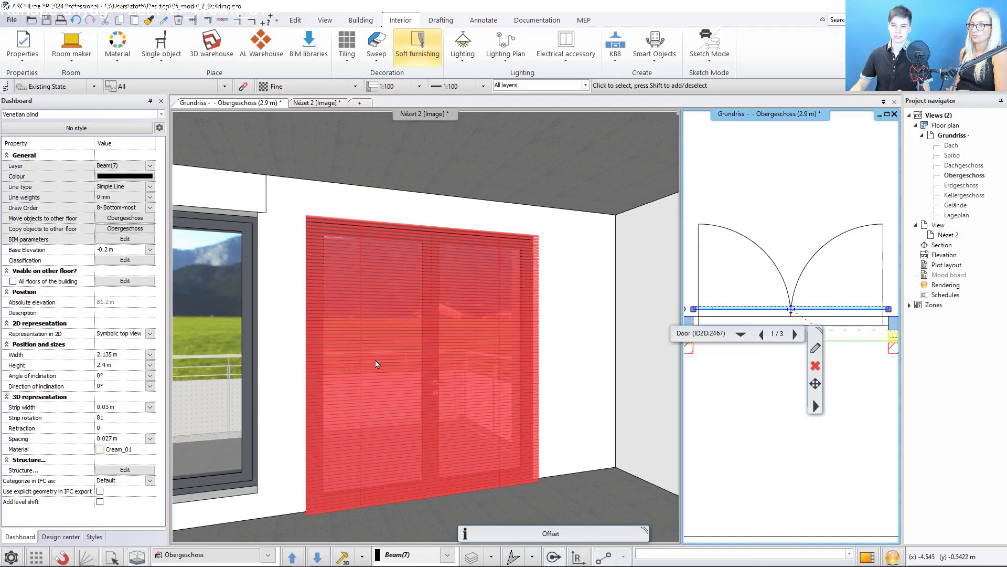
# Set the Venetian blind to 2.7 m high, 2.2 m wide and retraction 100
pyautogui.click(105, 364)
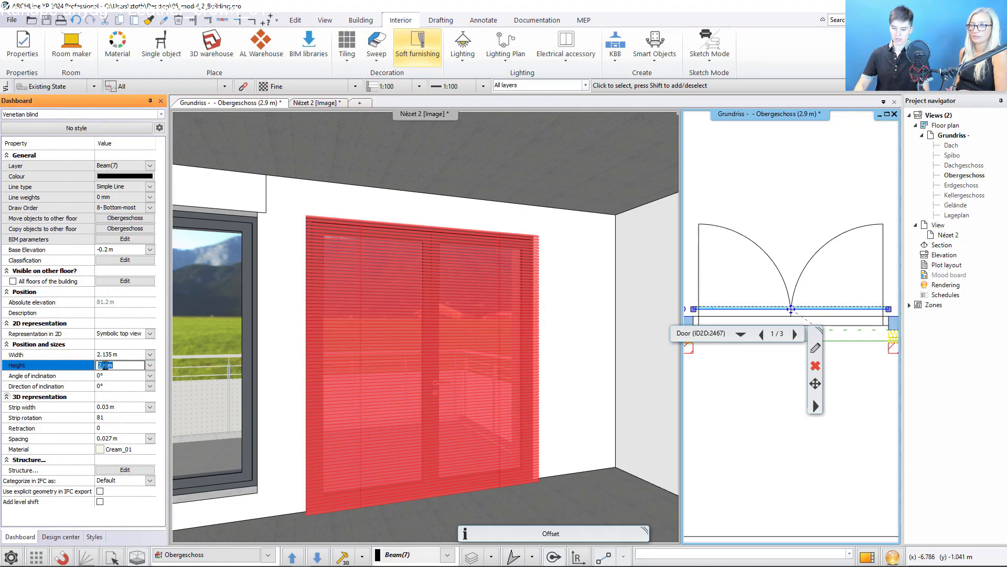
pyautogui.write('2.7')
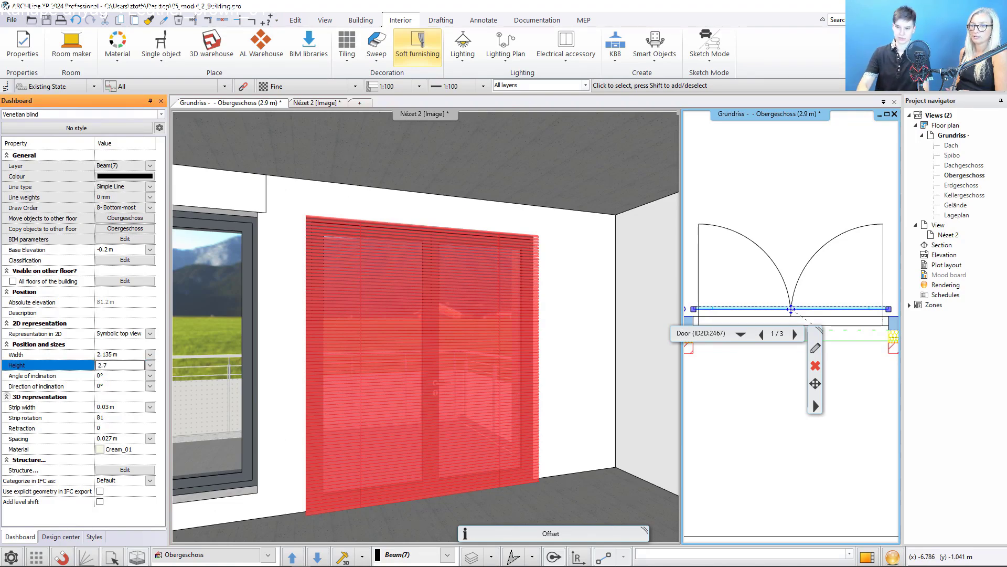
pyautogui.press('Return')
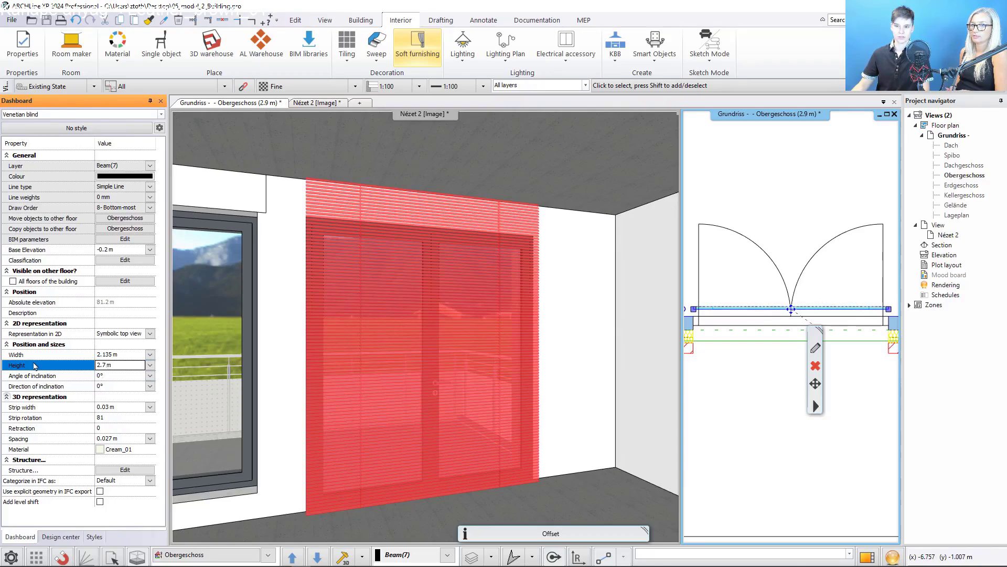
pyautogui.click(126, 354)
pyautogui.write('2')
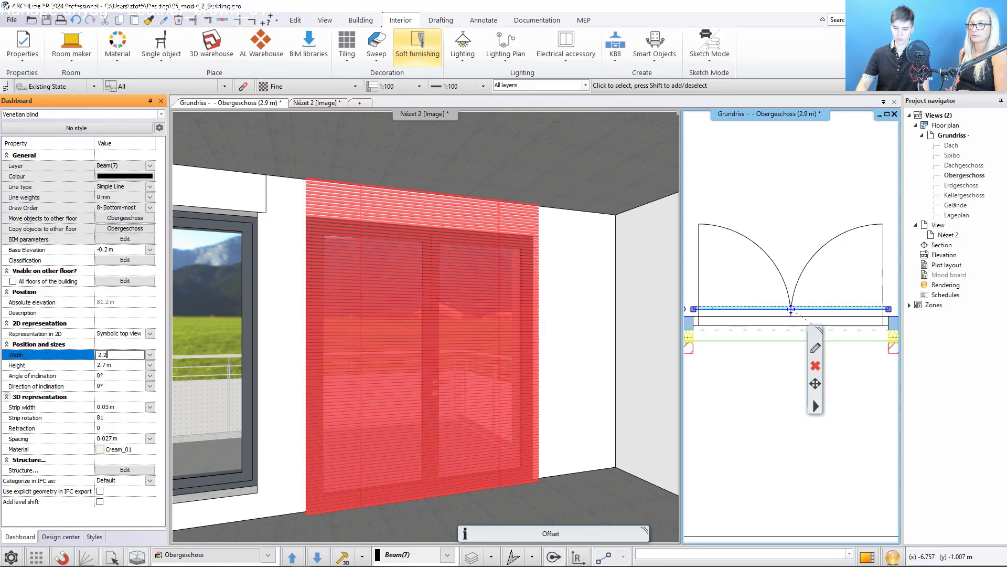
pyautogui.write('.2')
pyautogui.press('Return')
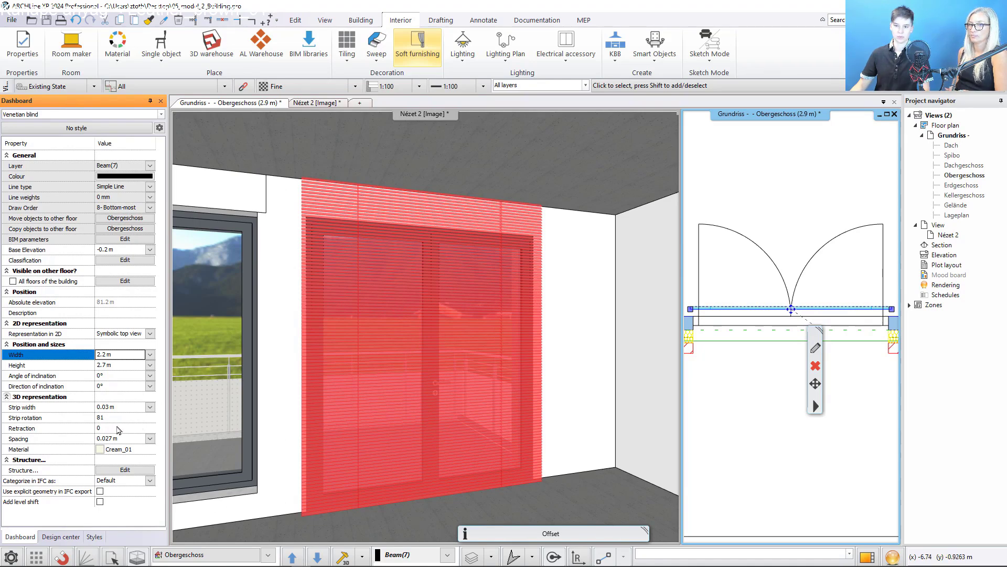
pyautogui.click(118, 428)
pyautogui.write('100')
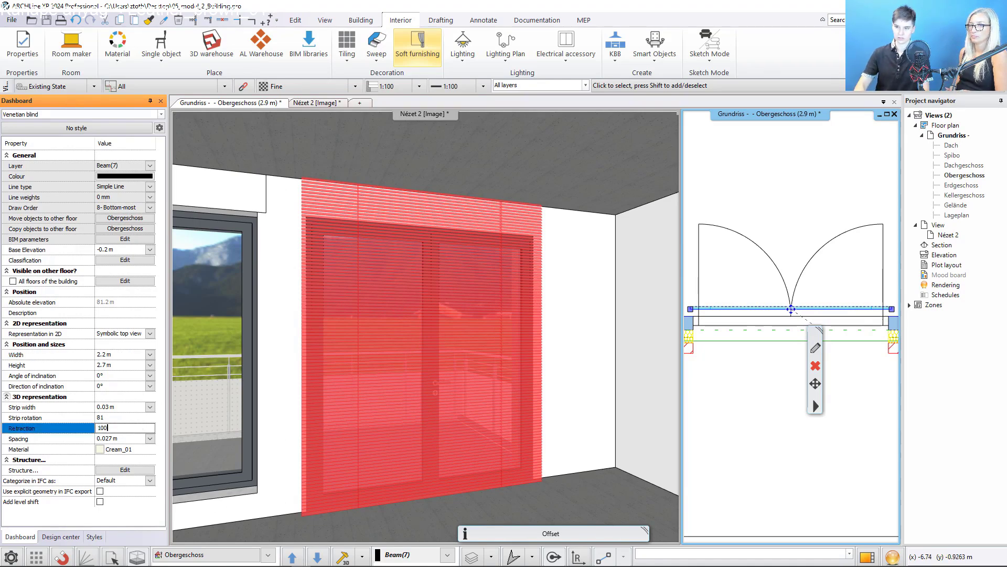
pyautogui.press('Return')
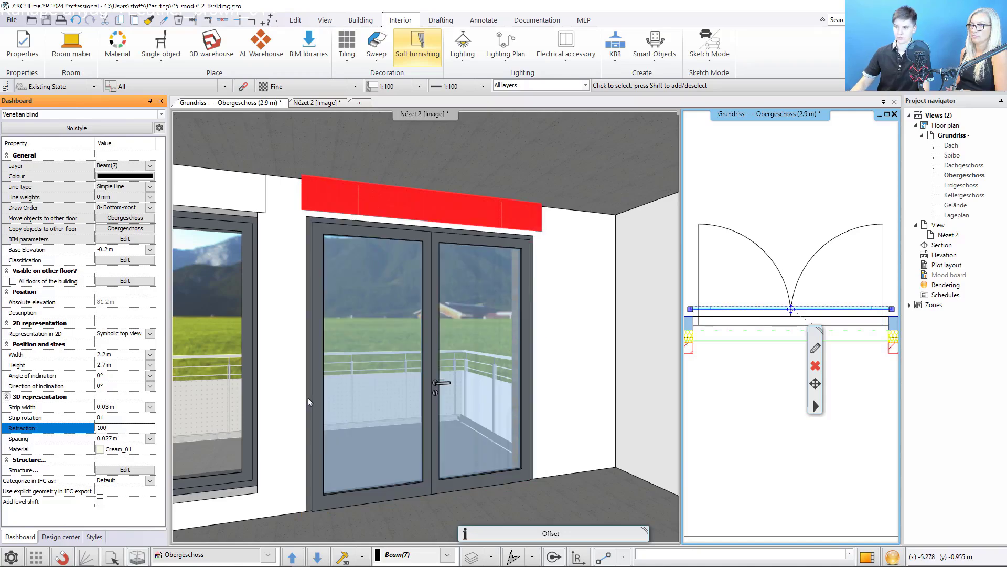
pyautogui.click(397, 363)
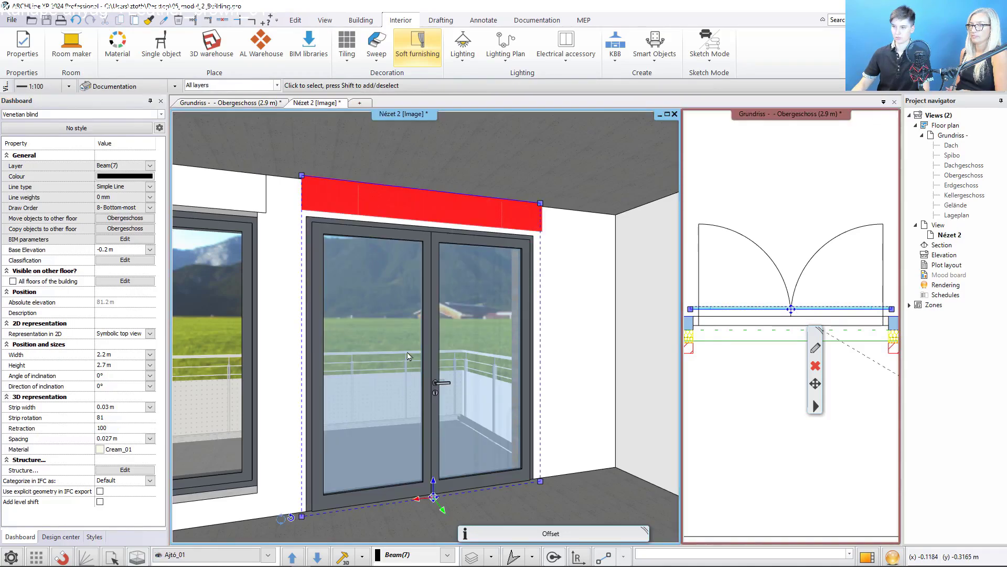
pyautogui.click(383, 359)
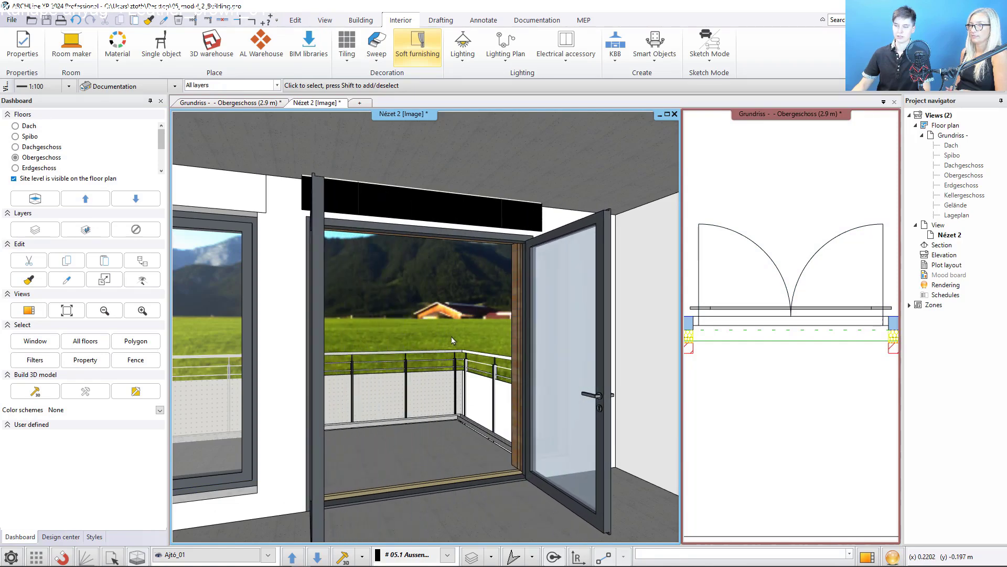
pyautogui.click(448, 330)
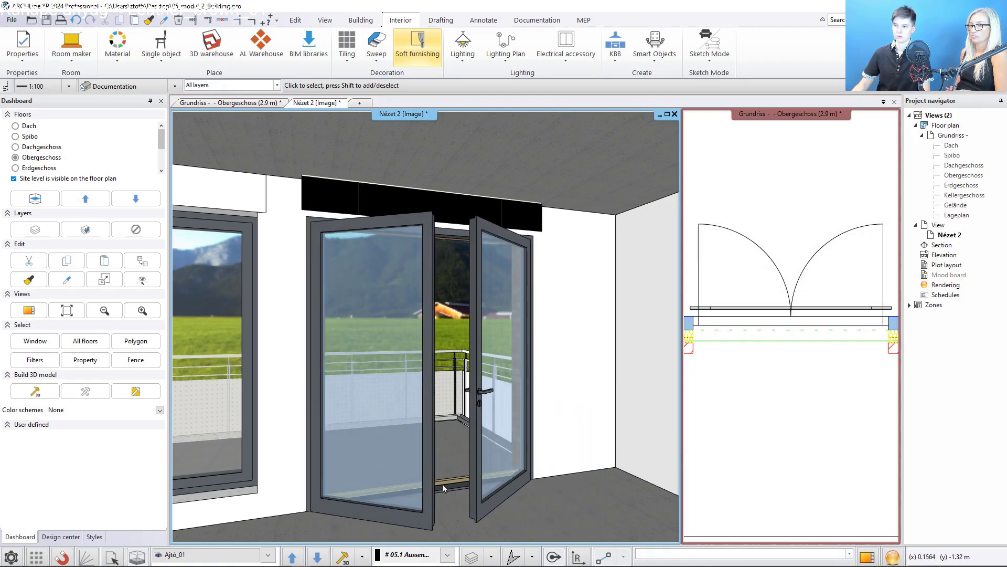
# Lower the Venetian blind to retraction 0 and tilt its strips to 50
pyautogui.click(423, 210)
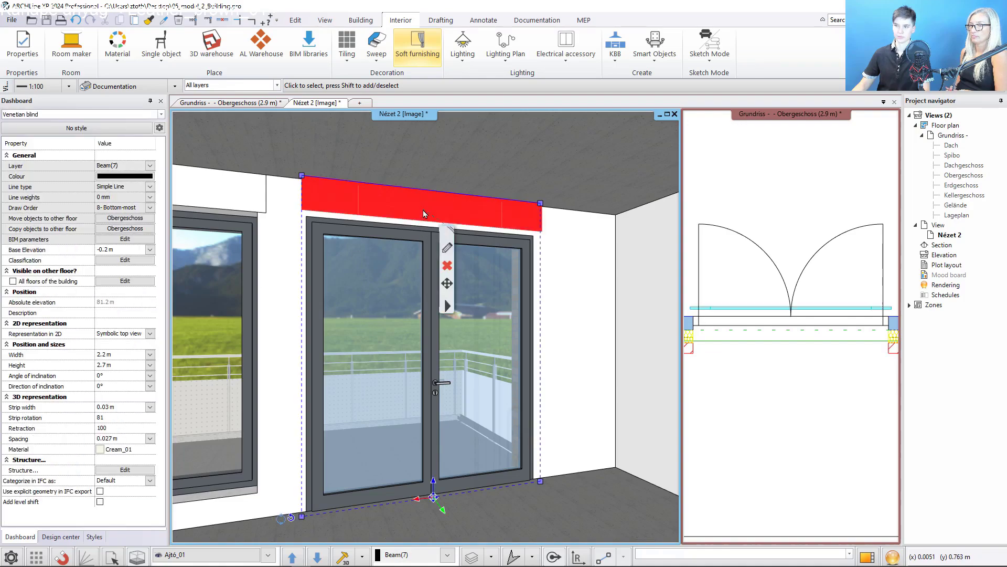
pyautogui.click(122, 428)
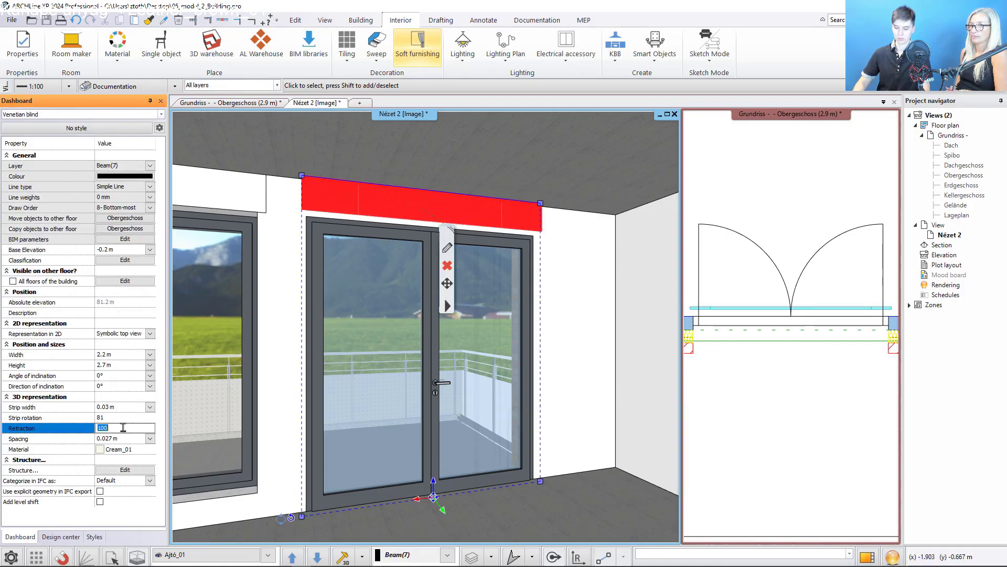
pyautogui.write('0')
pyautogui.press('Return')
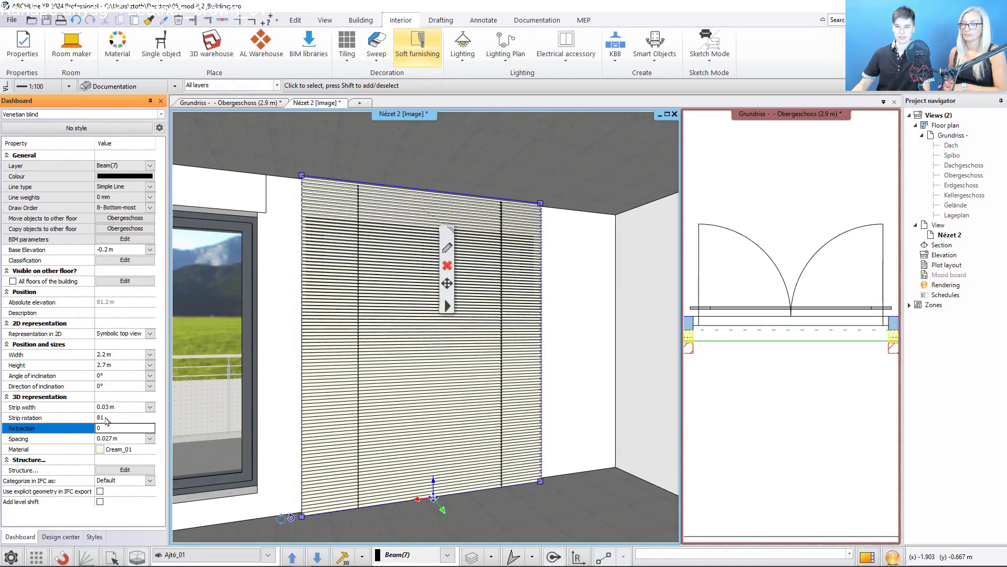
pyautogui.click(111, 417)
pyautogui.write('50')
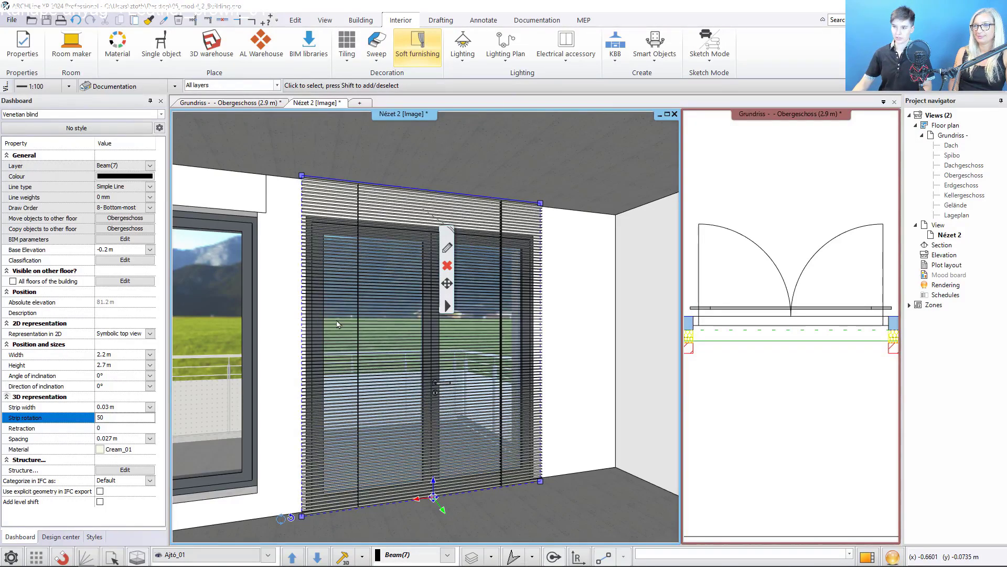
pyautogui.click(365, 336)
pyautogui.press('Escape')
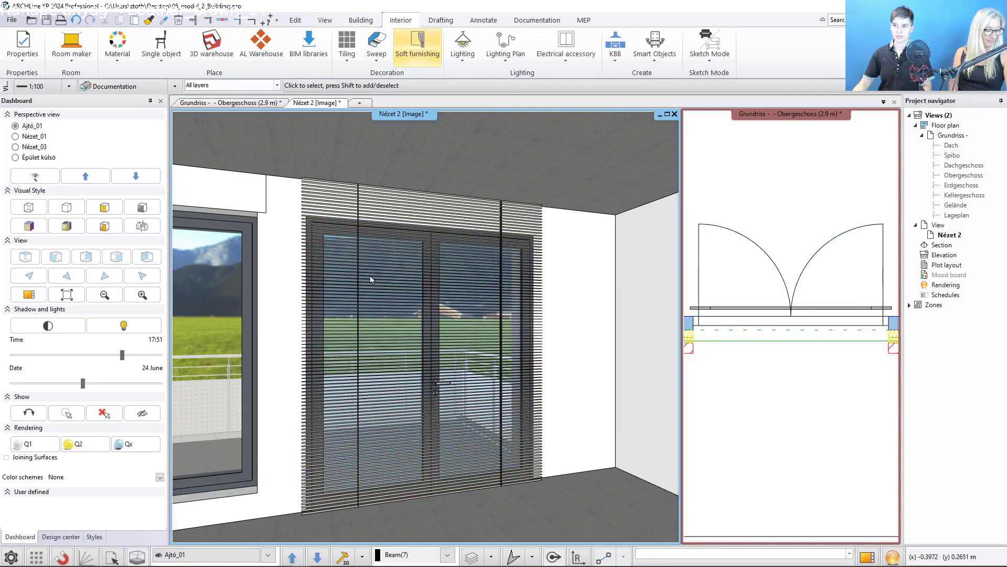
pyautogui.click(36, 136)
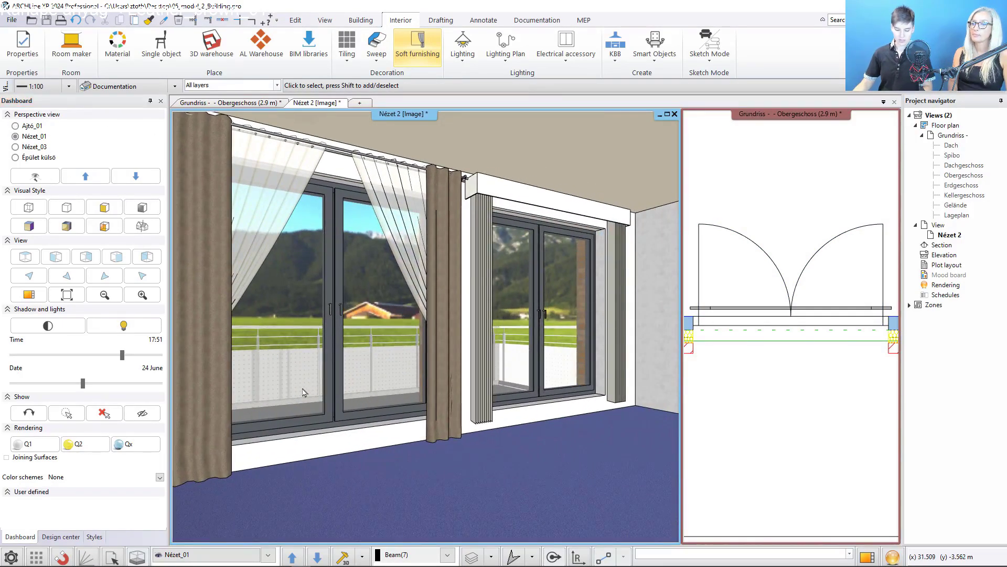
pyautogui.scroll(-2, 322, 349)
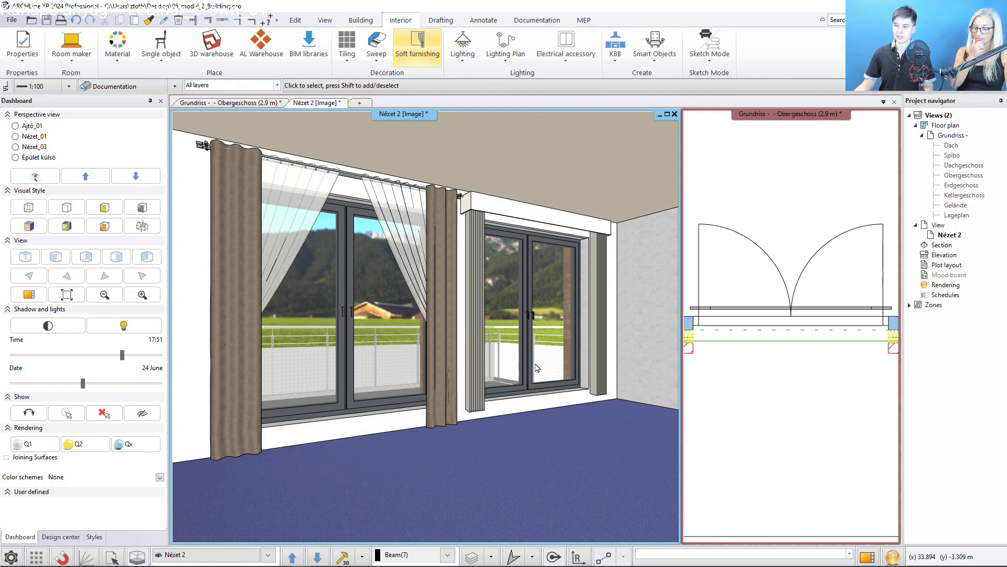
pyautogui.click(32, 147)
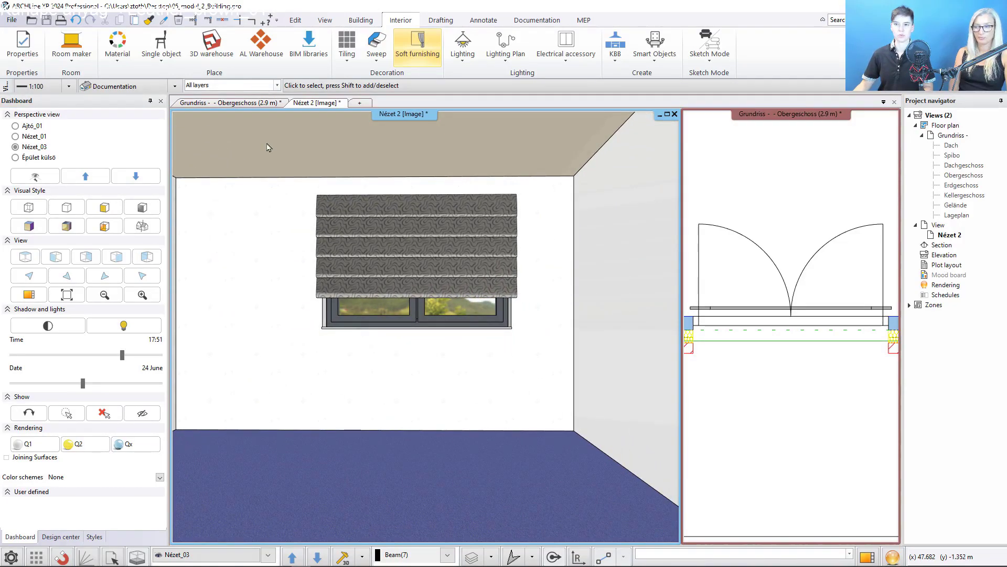
pyautogui.click(31, 126)
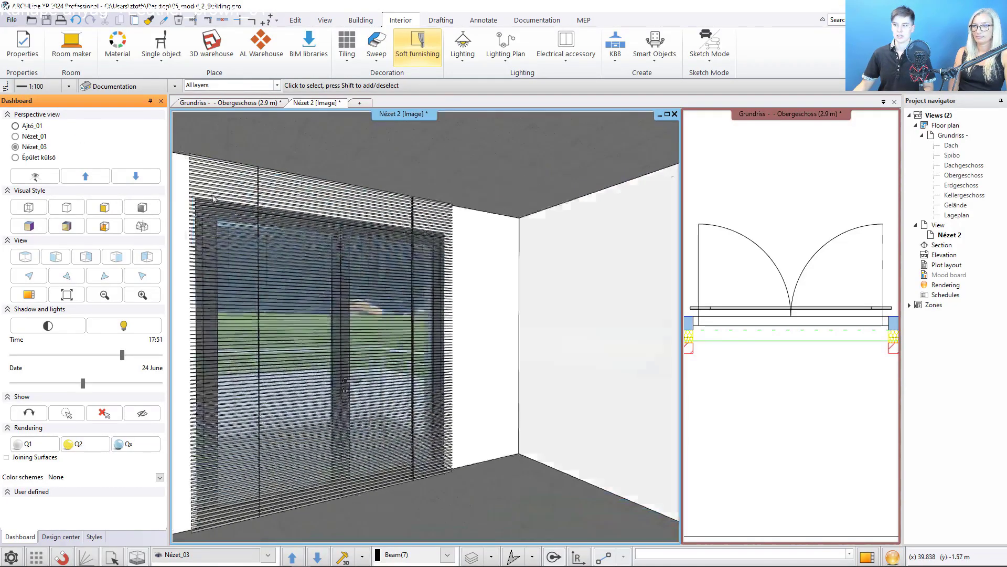